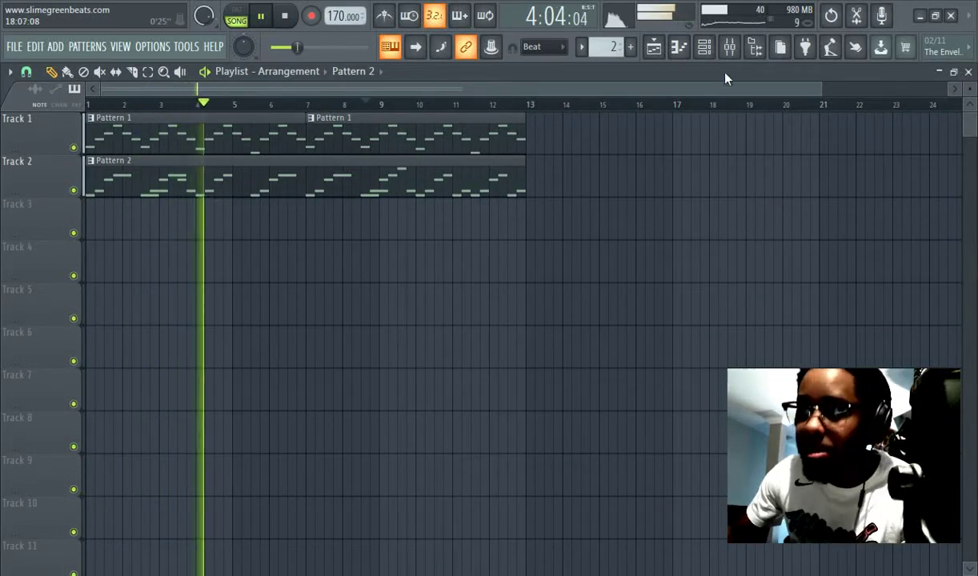
Open the sample browser to 2021 > Beat Butcha - Filth Vol. 2 > HATS & PERC
left_click(729, 47)
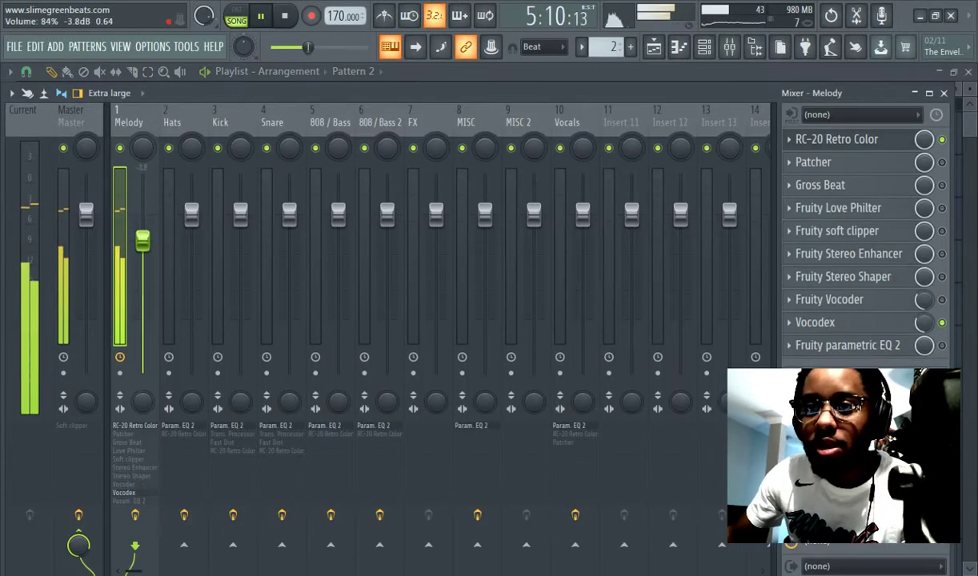
left_click(661, 48)
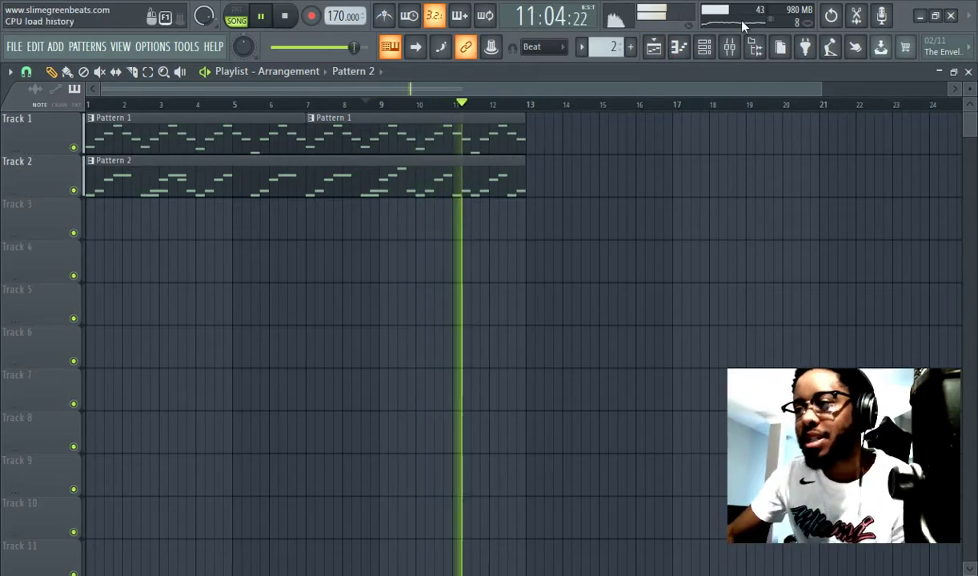
left_click(755, 47)
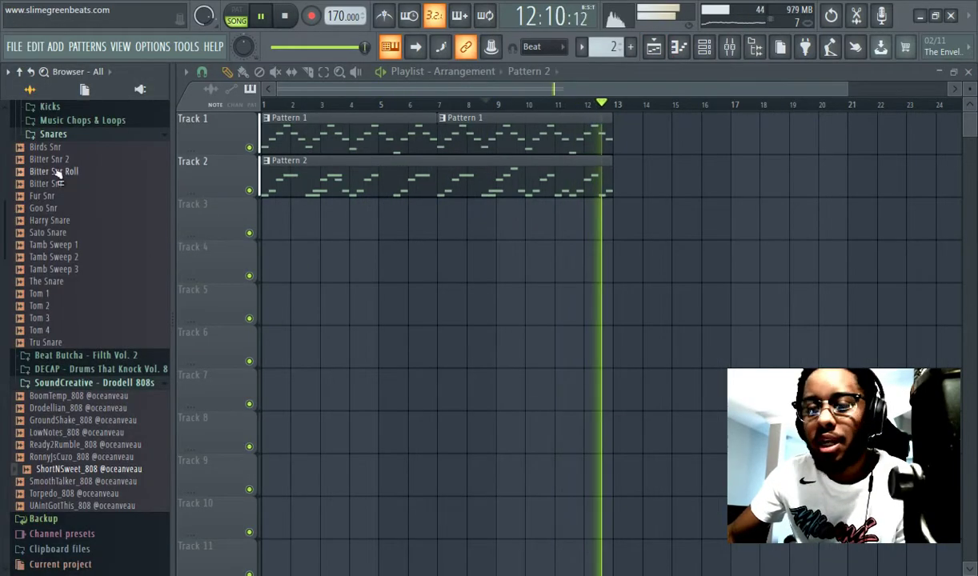
left_click(19, 71)
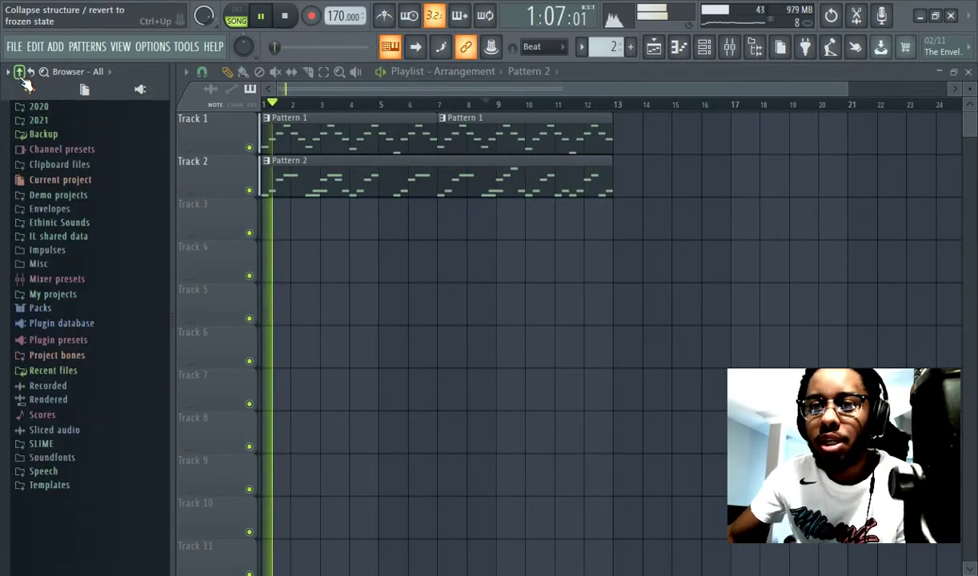
left_click(61, 124)
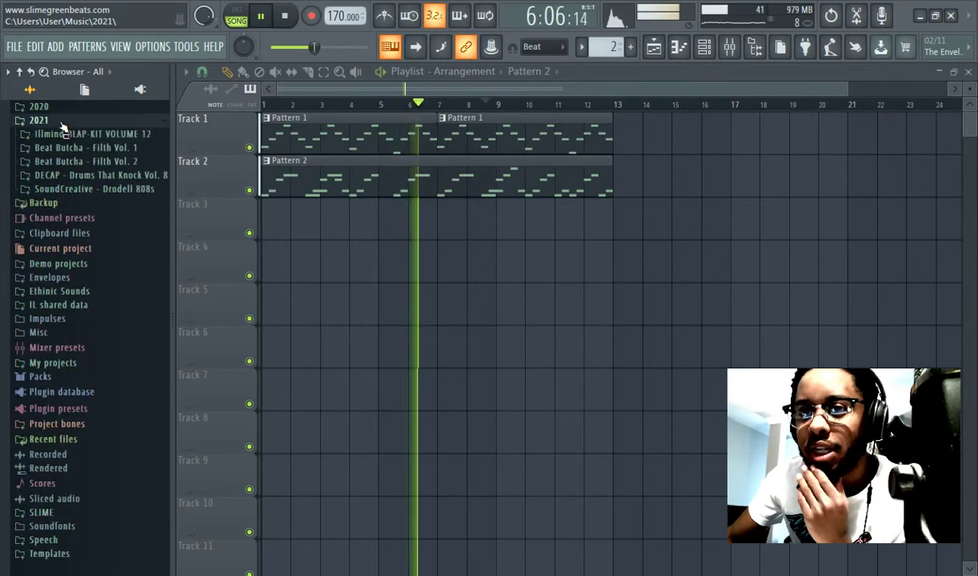
left_click(63, 123)
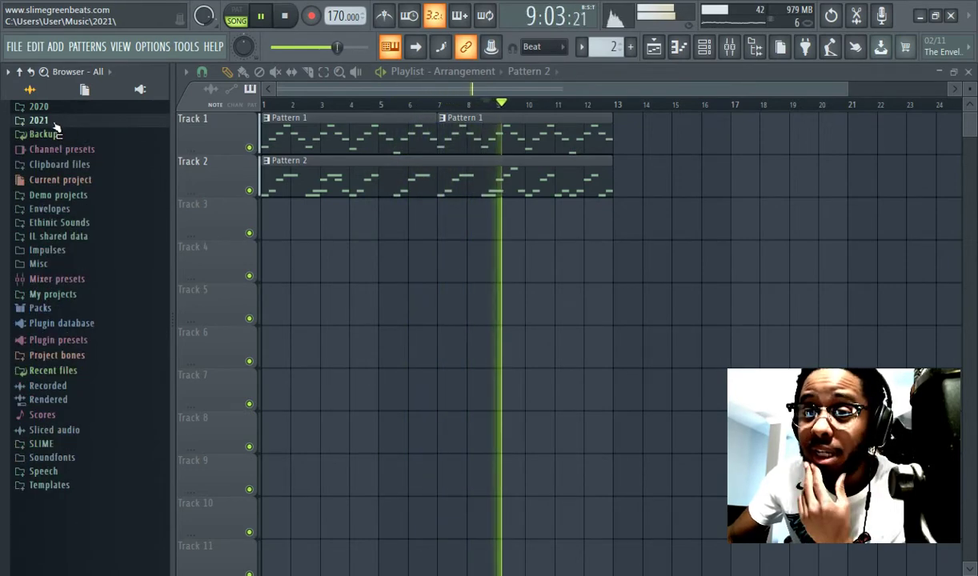
left_click(53, 122)
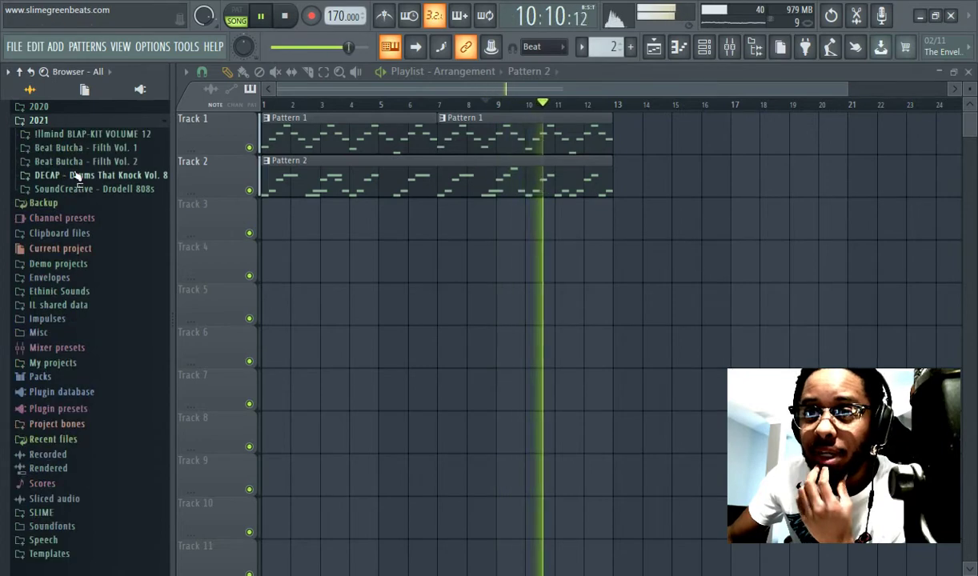
left_click(76, 162)
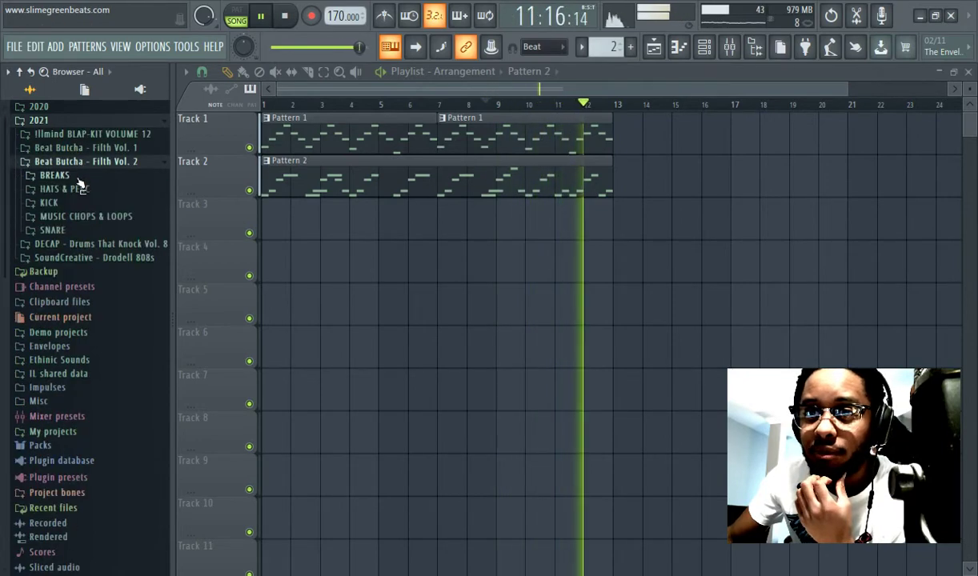
left_click(80, 189)
Preview the hat samples from Flexatone Swell 2 down through Short Hat 1, 2 and 3
left_click(66, 276)
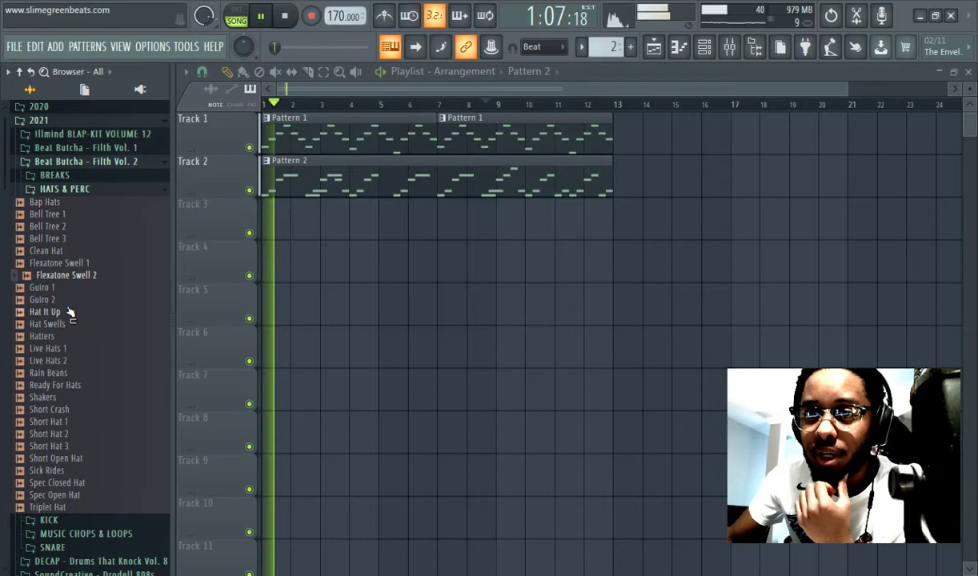
left_click(69, 313)
left_click(70, 336)
left_click(71, 373)
left_click(72, 385)
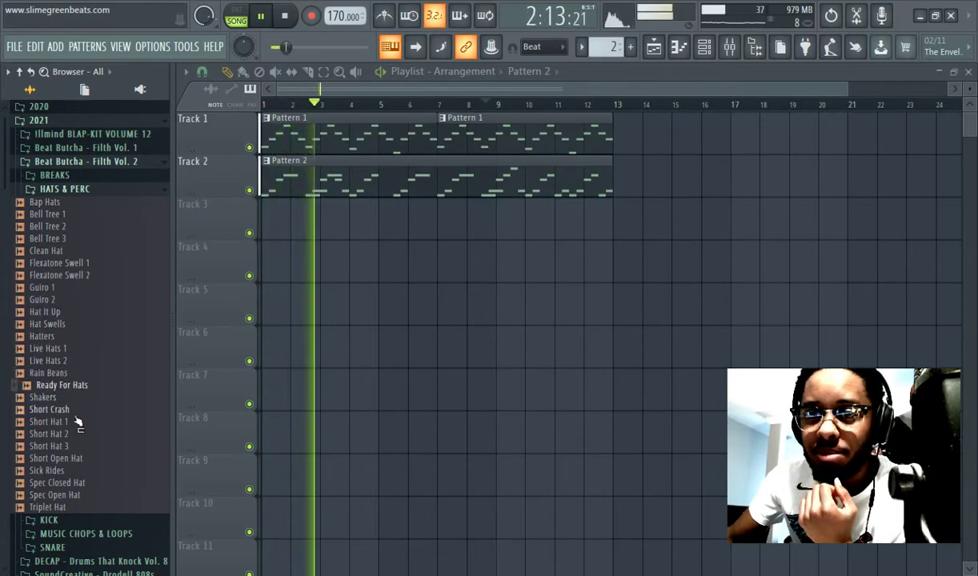
left_click(77, 422)
left_click(80, 434)
left_click(84, 446)
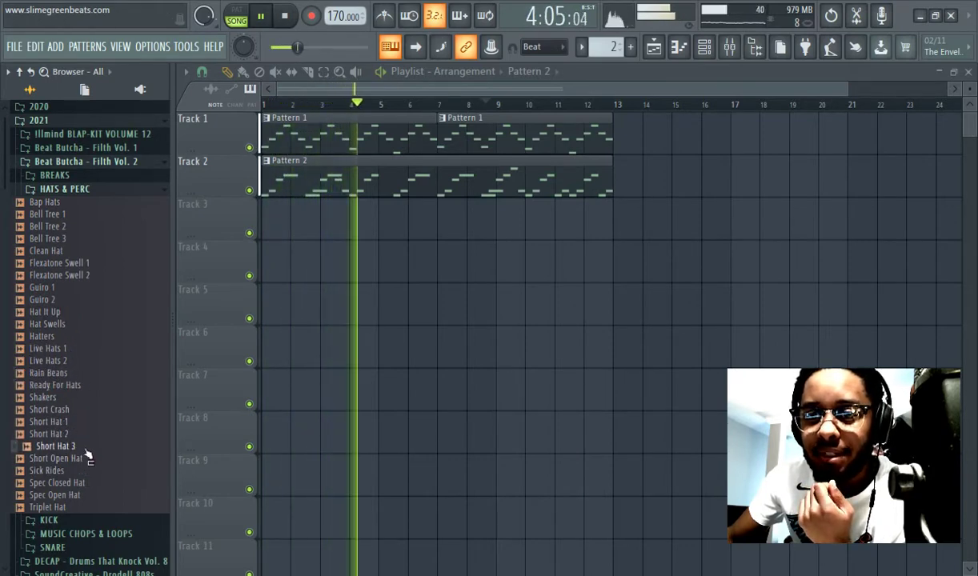
Compare Spec Closed Hat, Spec Open Hat and Short Hat 2, then bring up the channel rack
left_click(76, 485)
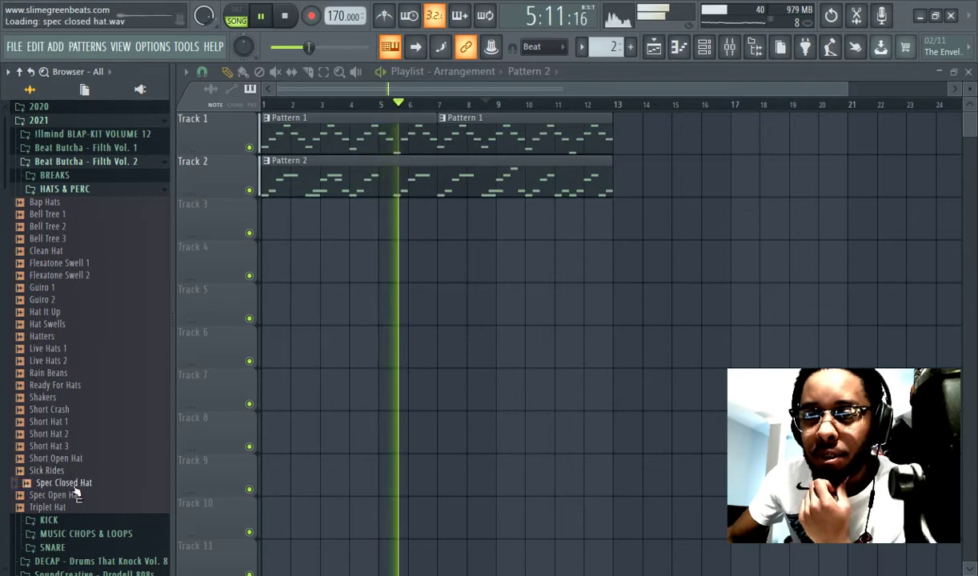
left_click(76, 494)
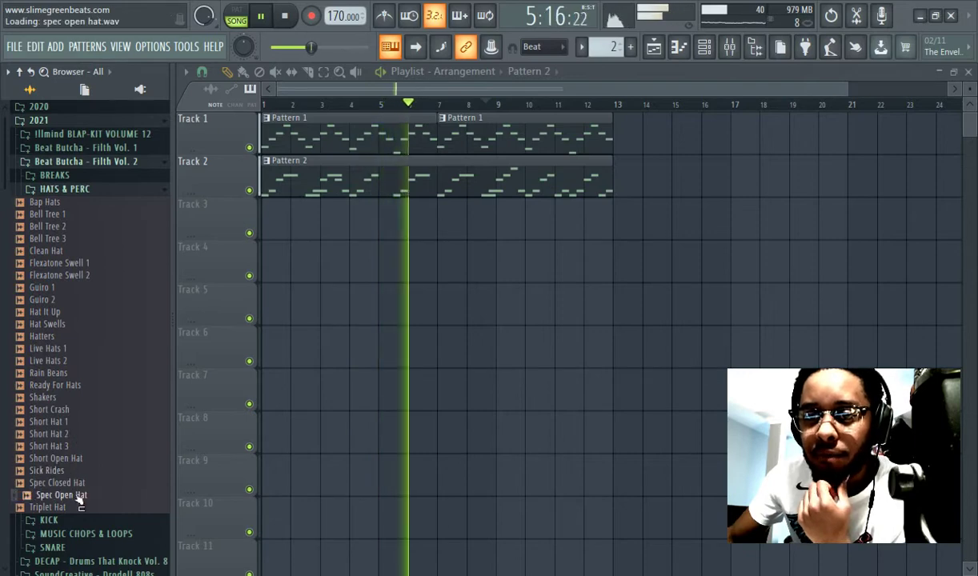
left_click(71, 435)
left_click(77, 484)
left_click(80, 496)
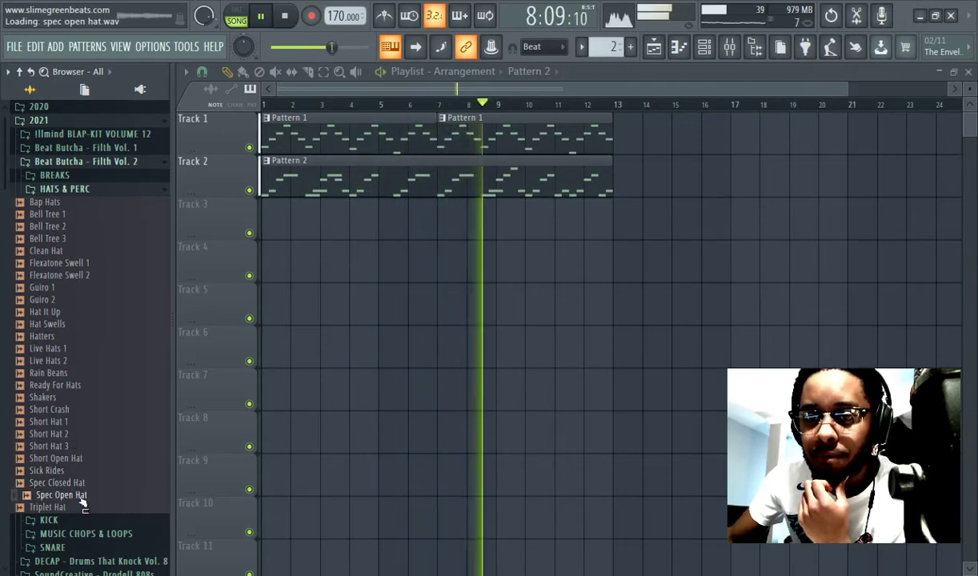
left_click(68, 434)
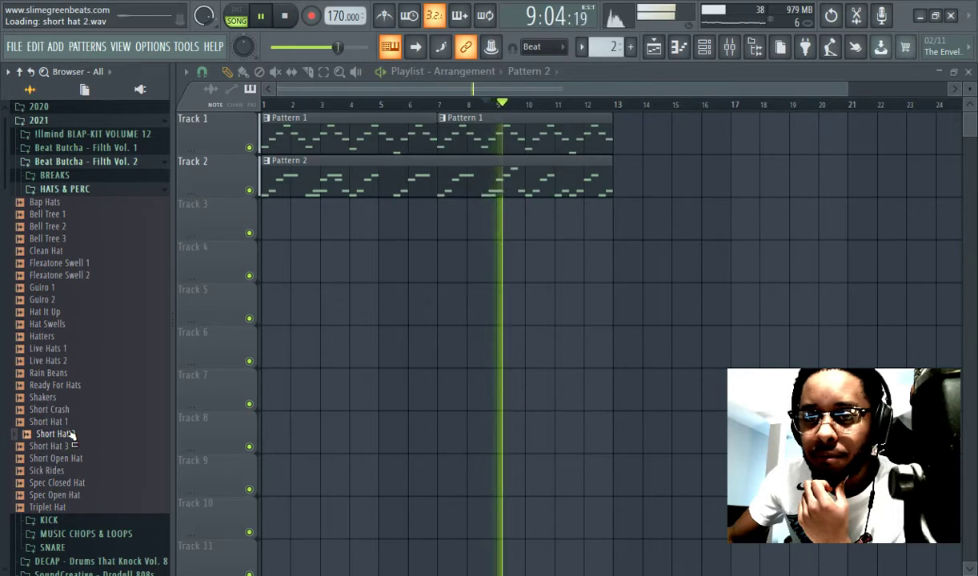
left_click(705, 46)
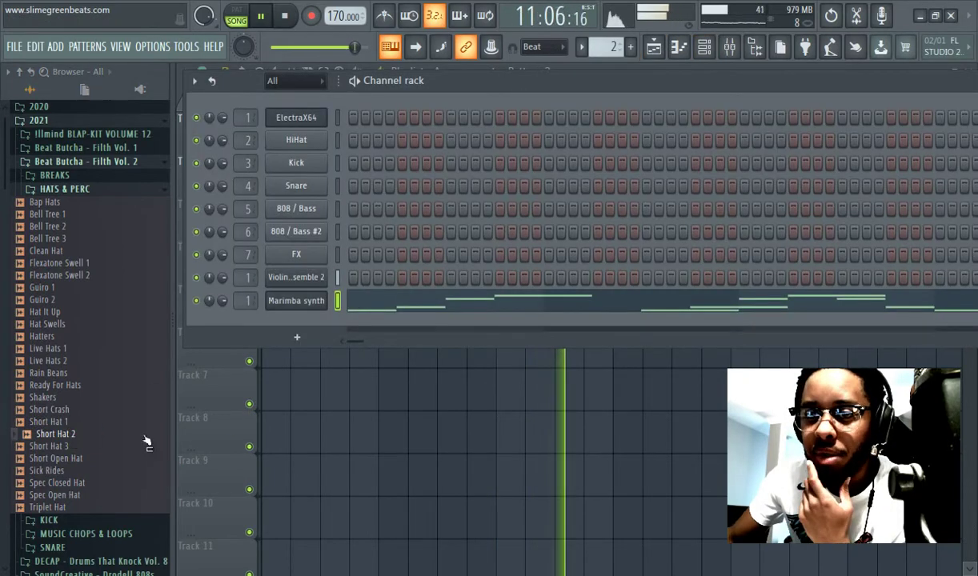
Replace HiHat with Short Hat 2 and add Spec Closed Hat above a new Spec Open Hat channel
left_click_drag(72, 445, 294, 140)
left_click(49, 482)
left_click_drag(50, 494, 324, 156)
left_click_drag(78, 485, 310, 152)
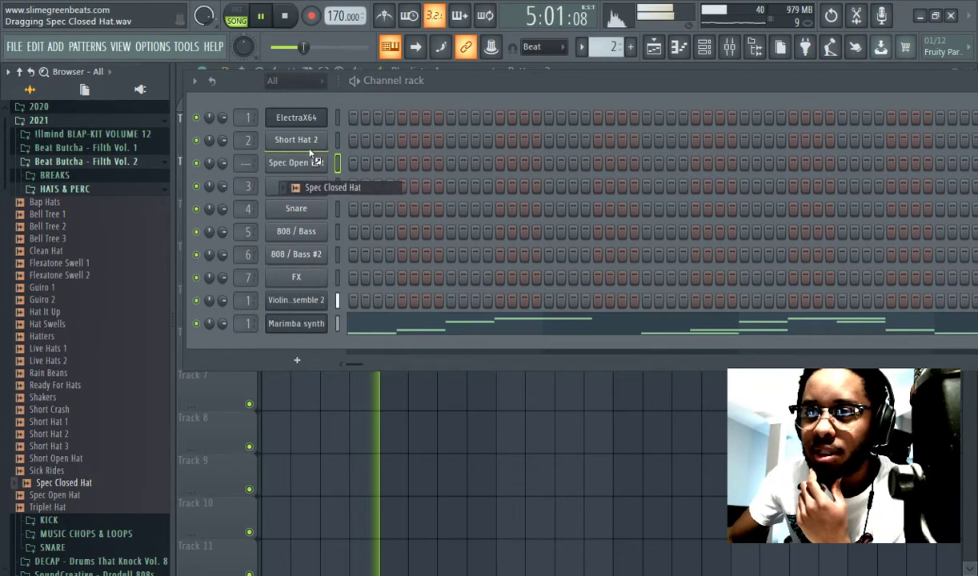
left_click_drag(184, 271, 184, 271)
Preview the Bell Tree and Bap Hats samples, then open Filth Vol. 1's Hi Hats & Percs folder
left_click(90, 322)
left_click(88, 264)
left_click(83, 226)
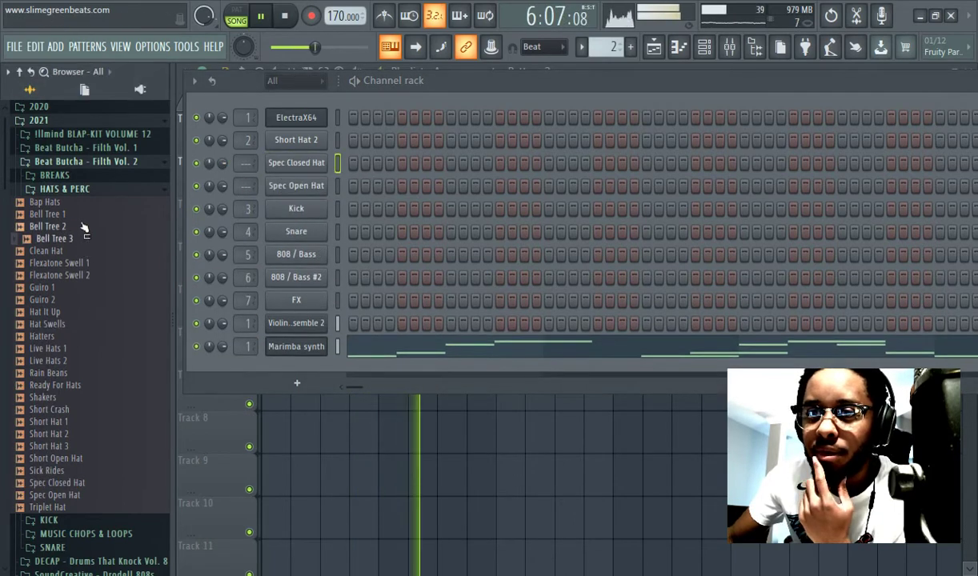
left_click(84, 216)
left_click(77, 205)
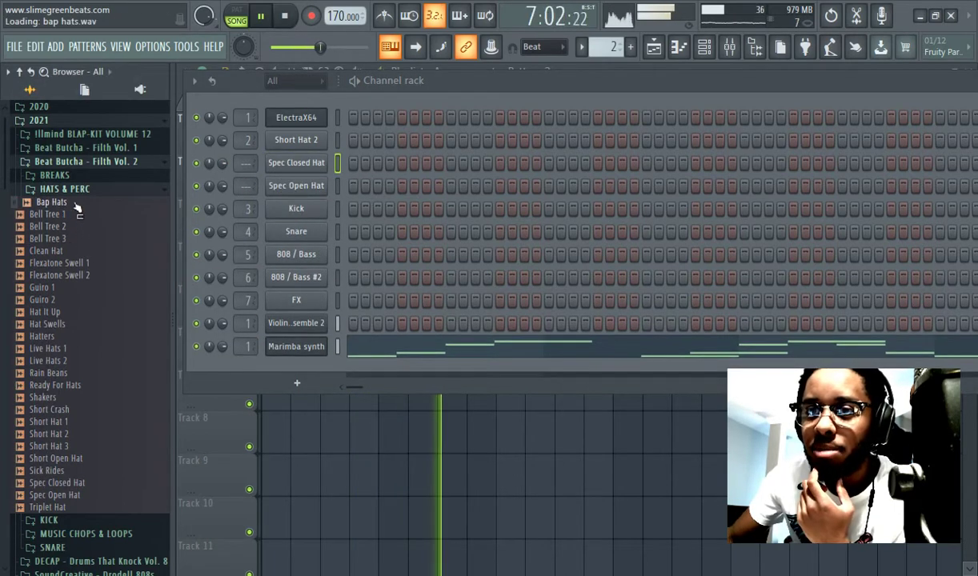
left_click(84, 161)
left_click(85, 149)
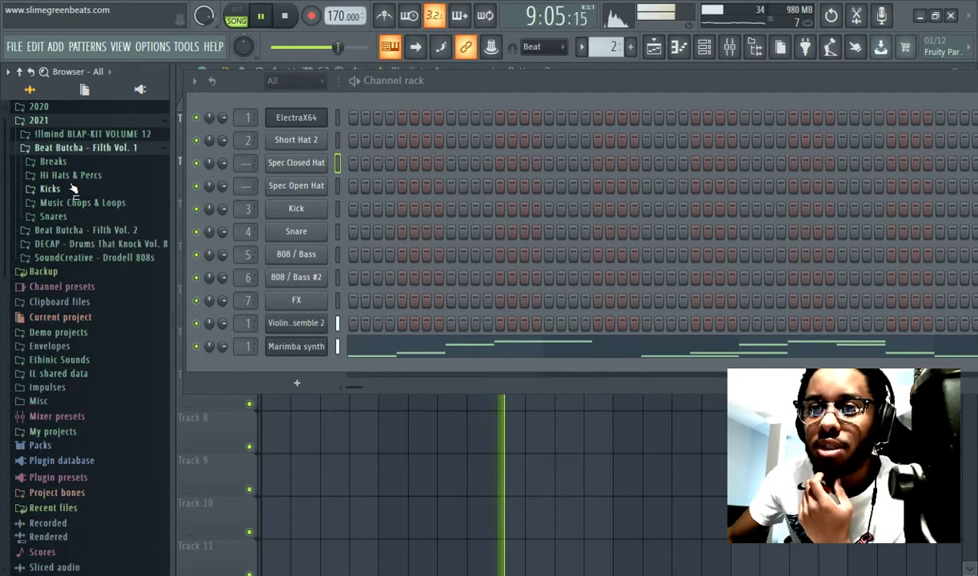
left_click(70, 175)
Audition the Filth Vol. 1 hats and load Snapple Lid onto the FX channel
left_click(48, 212)
left_click(52, 237)
left_click(48, 298)
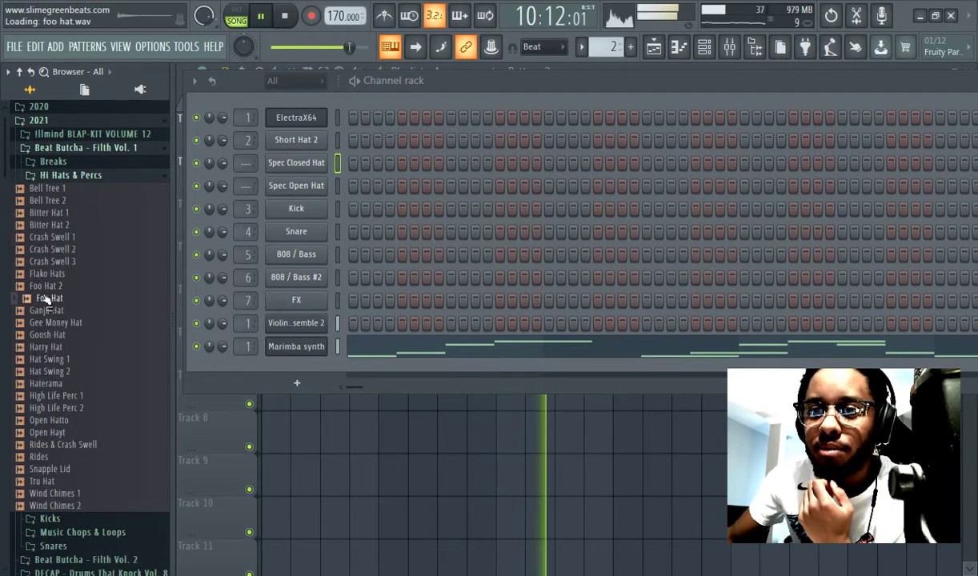
left_click(56, 322)
left_click(46, 346)
left_click(50, 359)
left_click(56, 420)
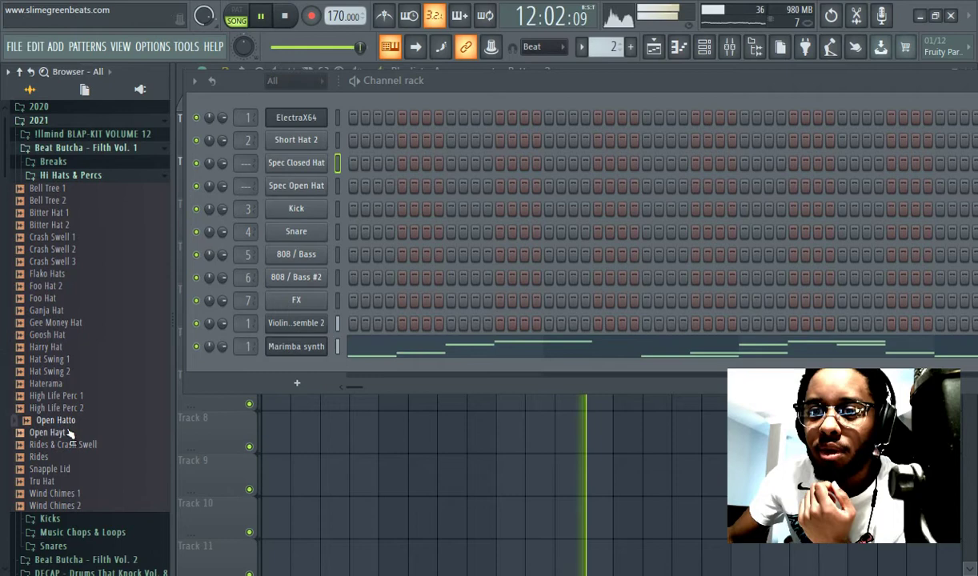
left_click(48, 433)
left_click(50, 469)
left_click(90, 493)
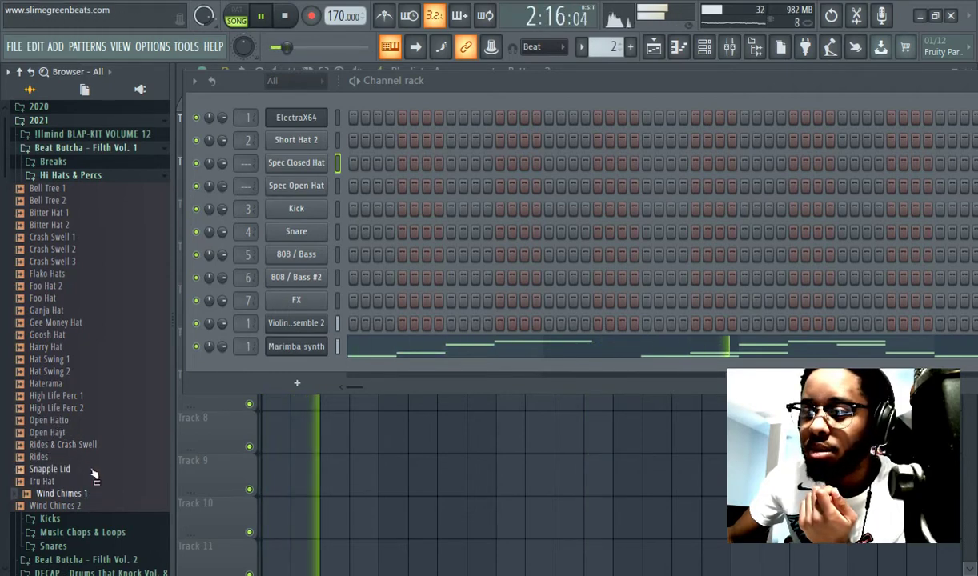
left_click(93, 472)
left_click_drag(92, 472, 295, 304)
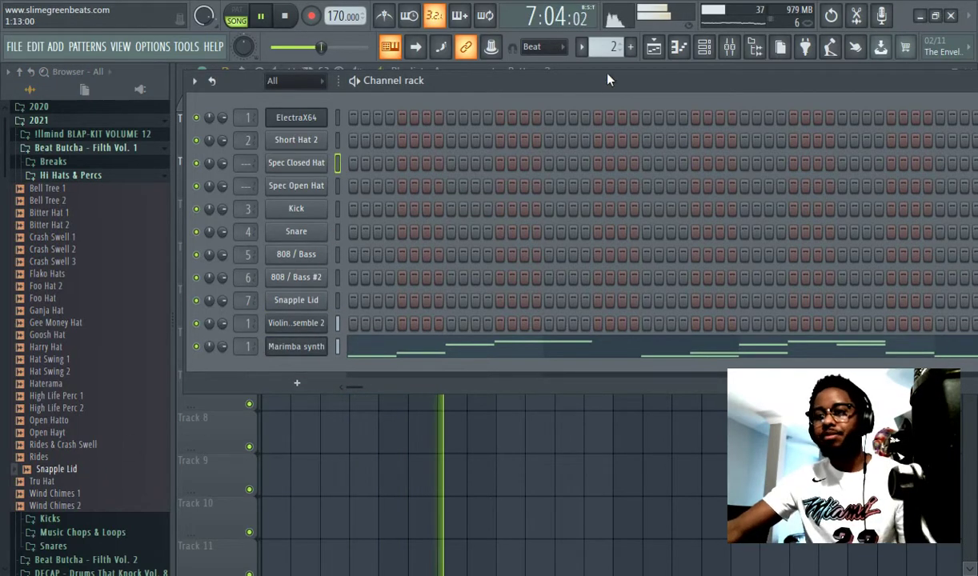
Create Pattern 3, place its clip at the start of Track 3, and duplicate it with Ctrl+B
left_click(631, 47)
key("F5")
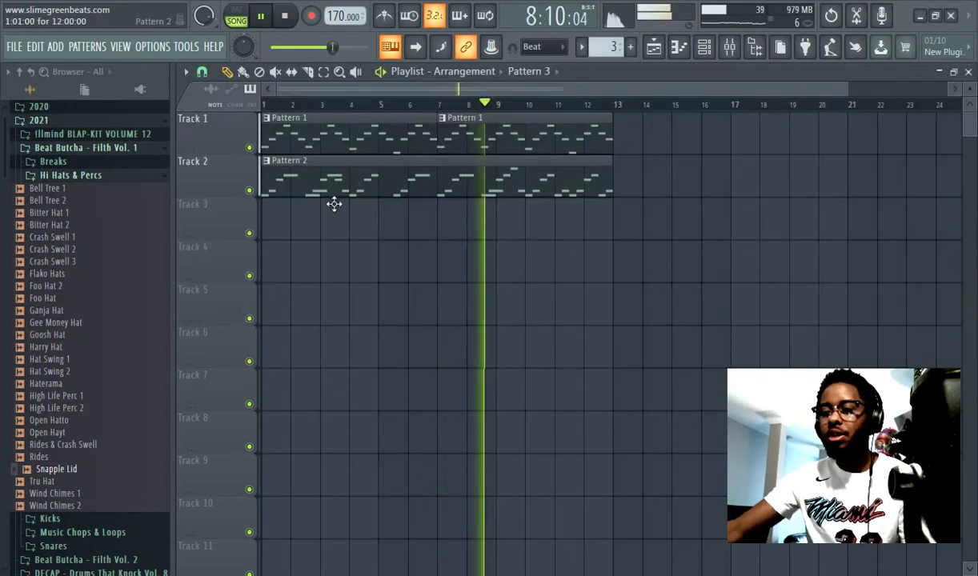
left_click(333, 210)
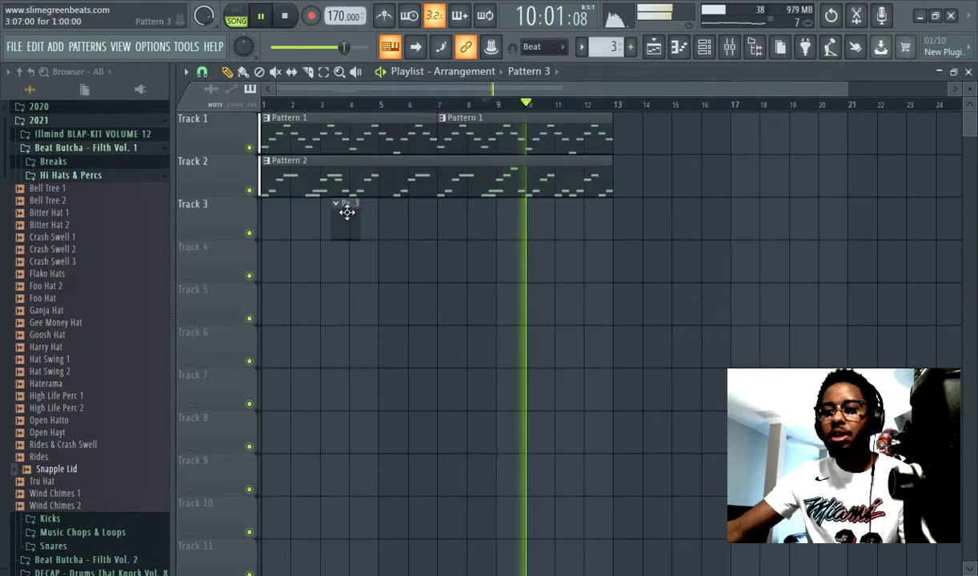
left_click_drag(345, 212, 437, 220)
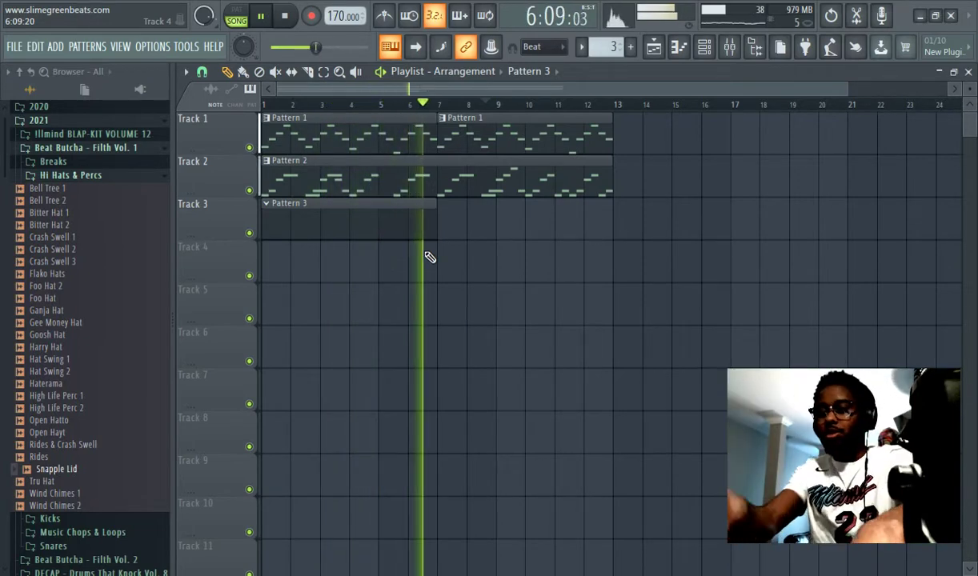
left_click(412, 227)
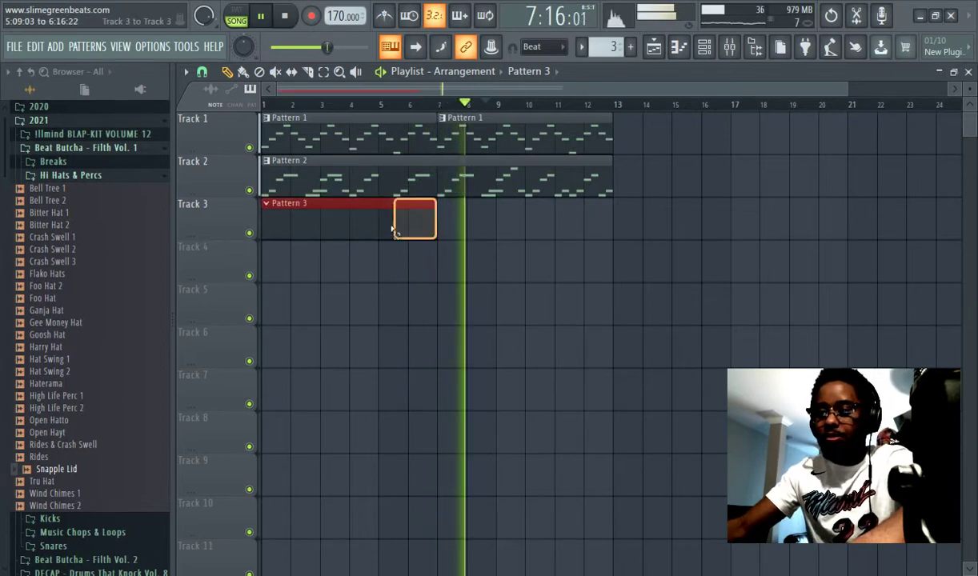
key("ctrl+b")
Fill every fourth step on Spec Closed Hat and add step 17, extending Pattern 3 to 32 steps
left_click(709, 47)
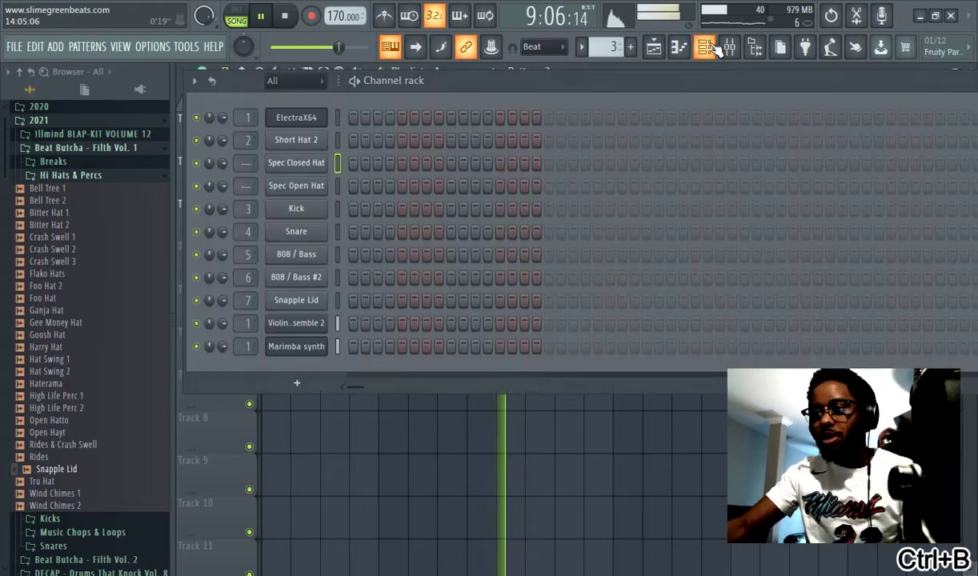
right_click(325, 162)
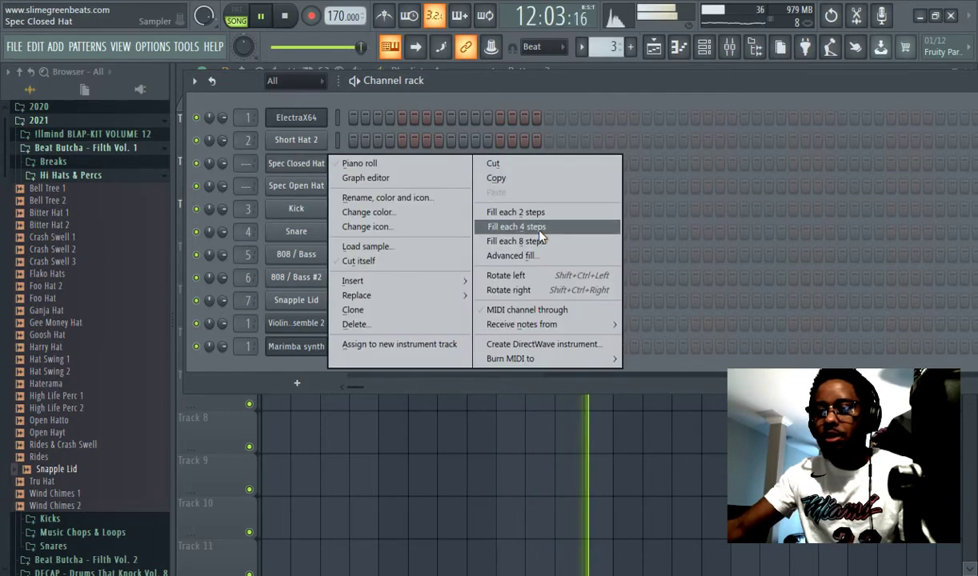
left_click(515, 222)
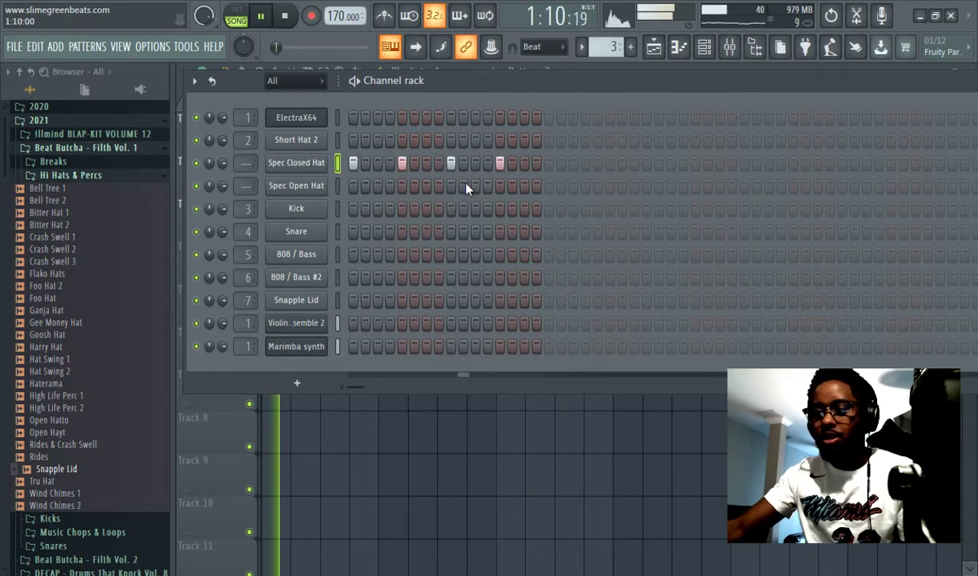
left_click(548, 164)
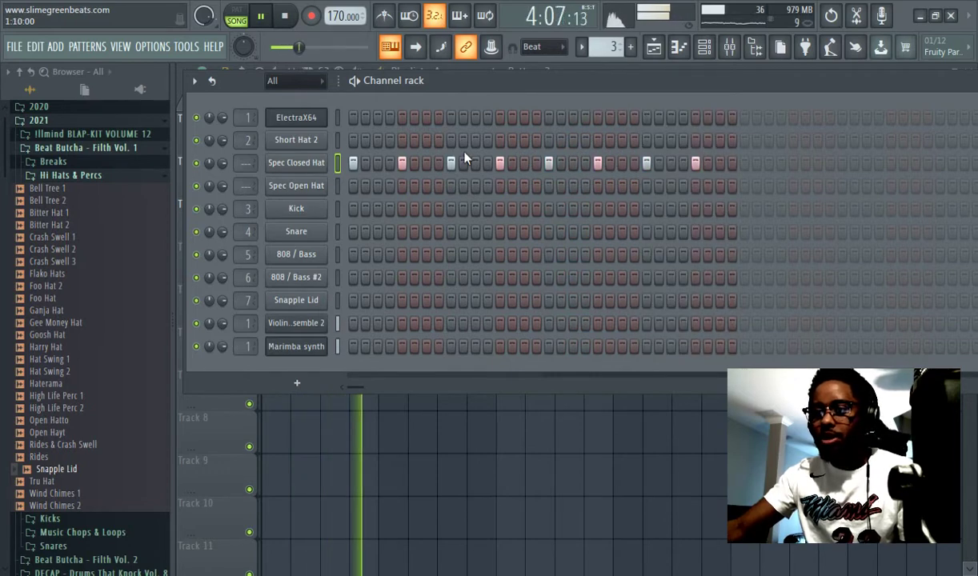
Cut the hat pattern from Spec Closed Hat, paste it into Short Hat 2, and add hits past step 32
right_click(296, 163)
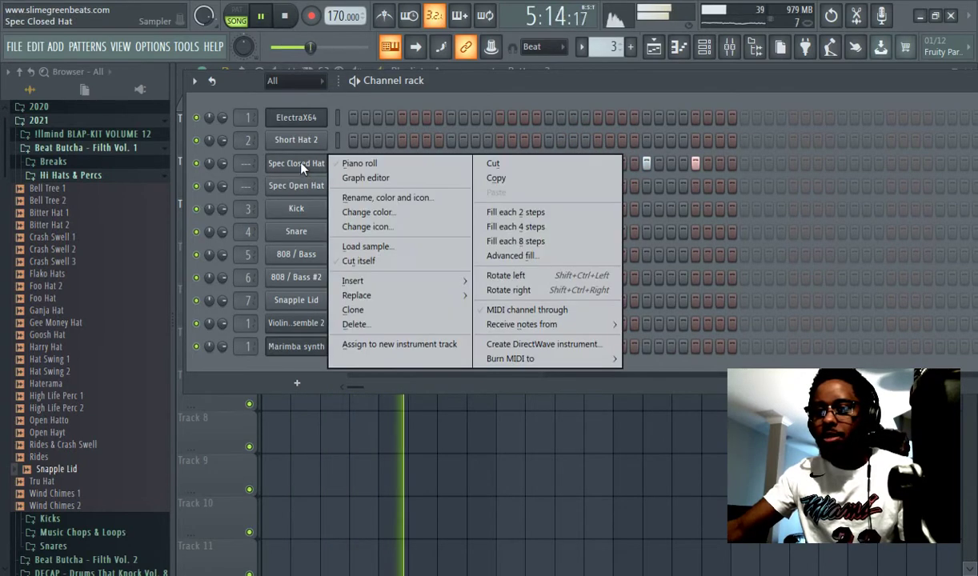
left_click(490, 160)
right_click(324, 139)
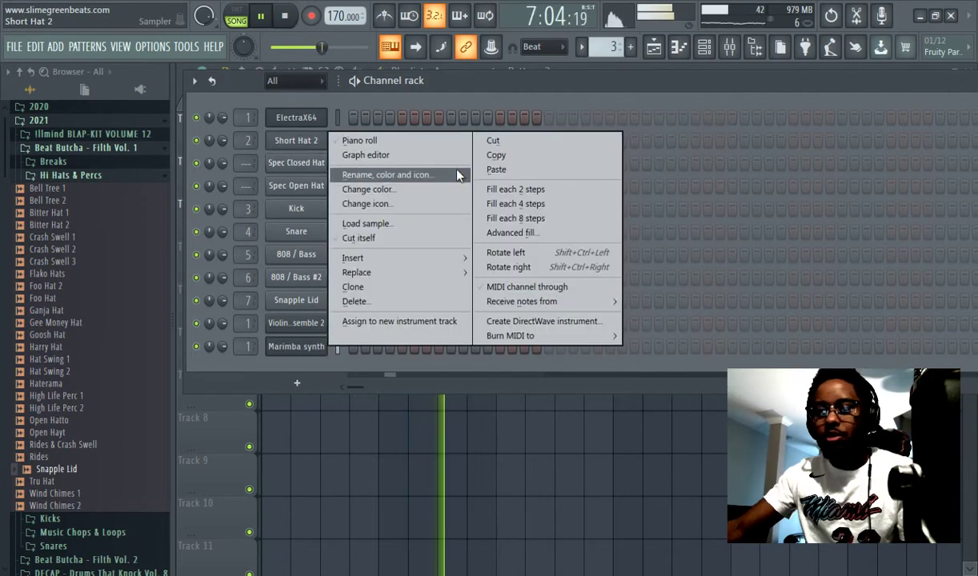
left_click(499, 170)
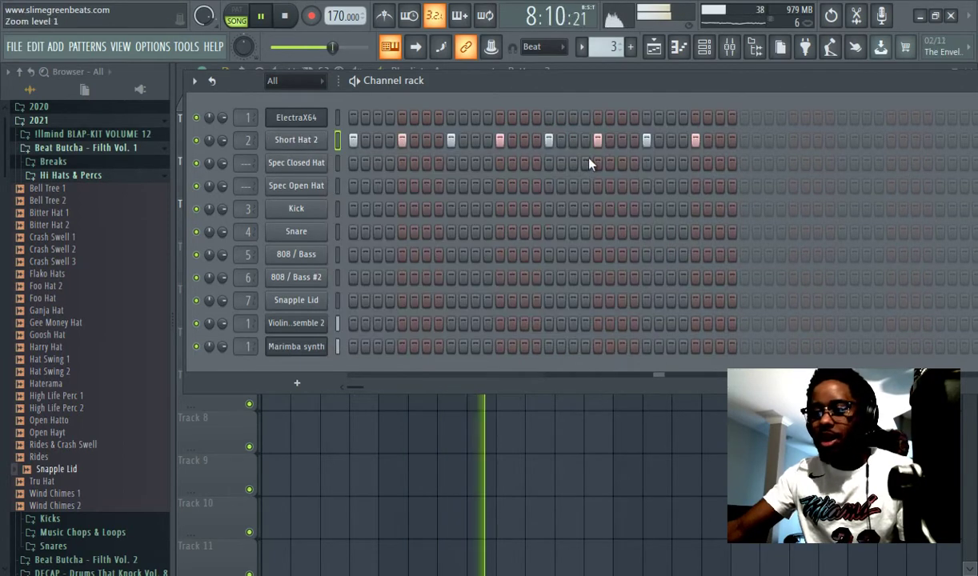
left_click(744, 140)
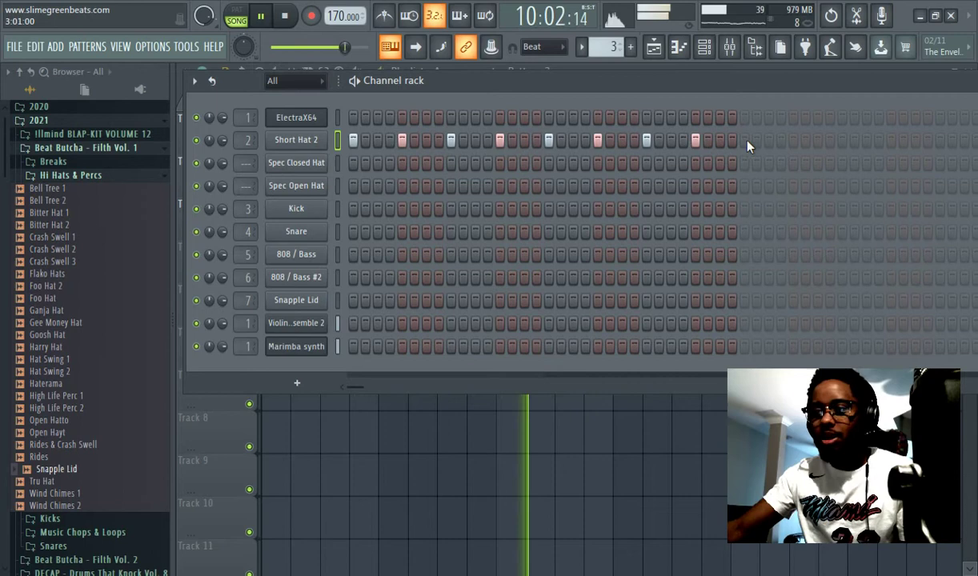
left_click(793, 140)
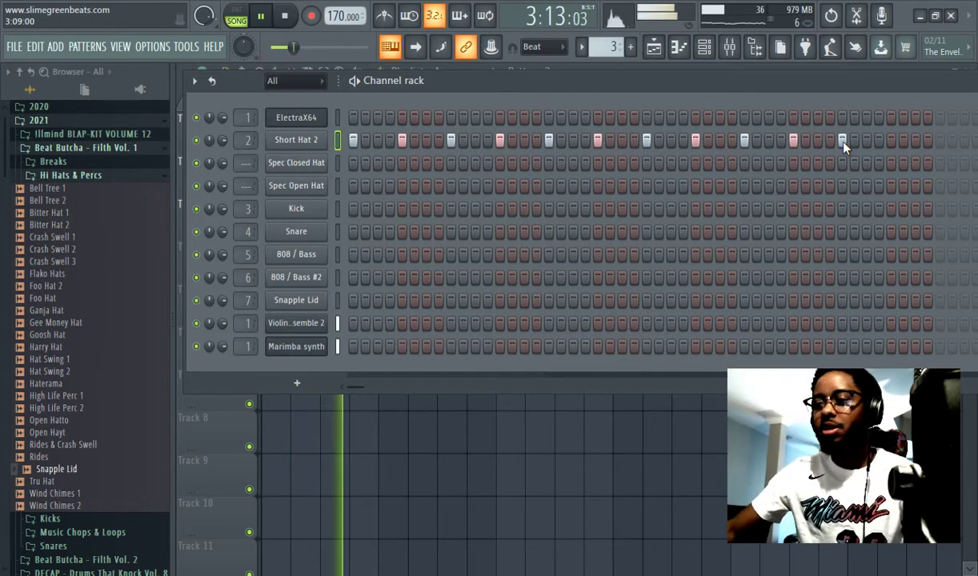
left_click(891, 140)
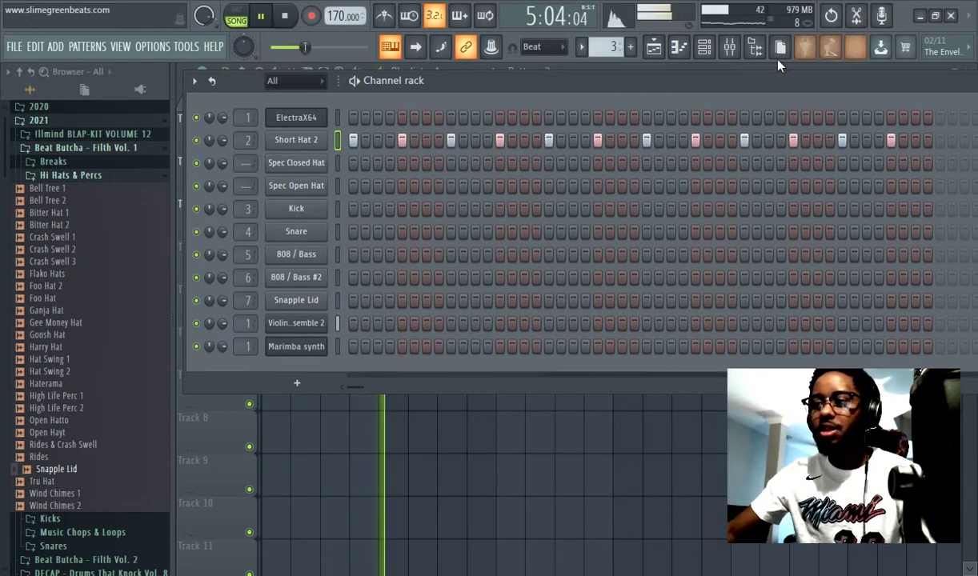
Hide the browser and reposition the channel rack beneath the playlist header
left_click(756, 49)
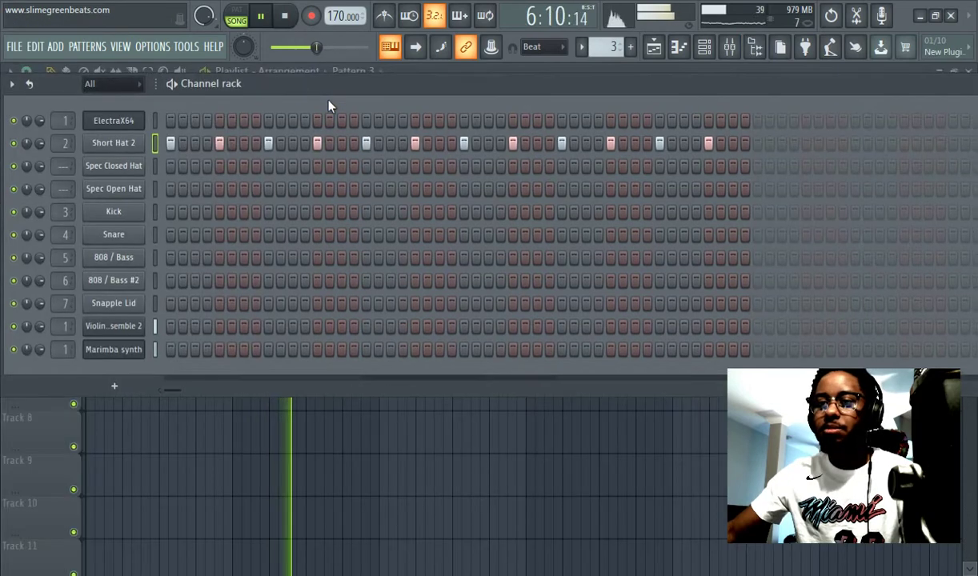
left_click_drag(313, 95, 299, 144)
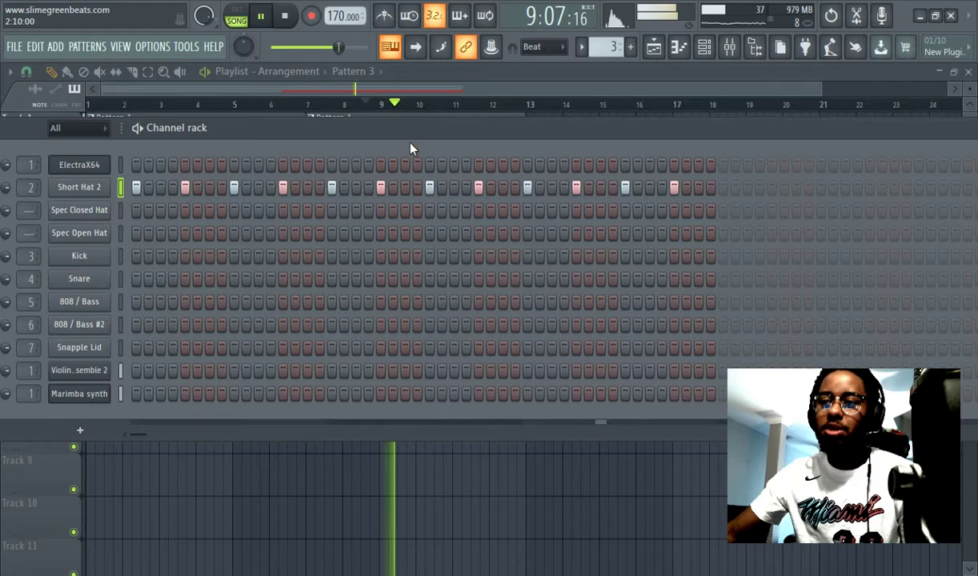
left_click_drag(392, 136, 425, 118)
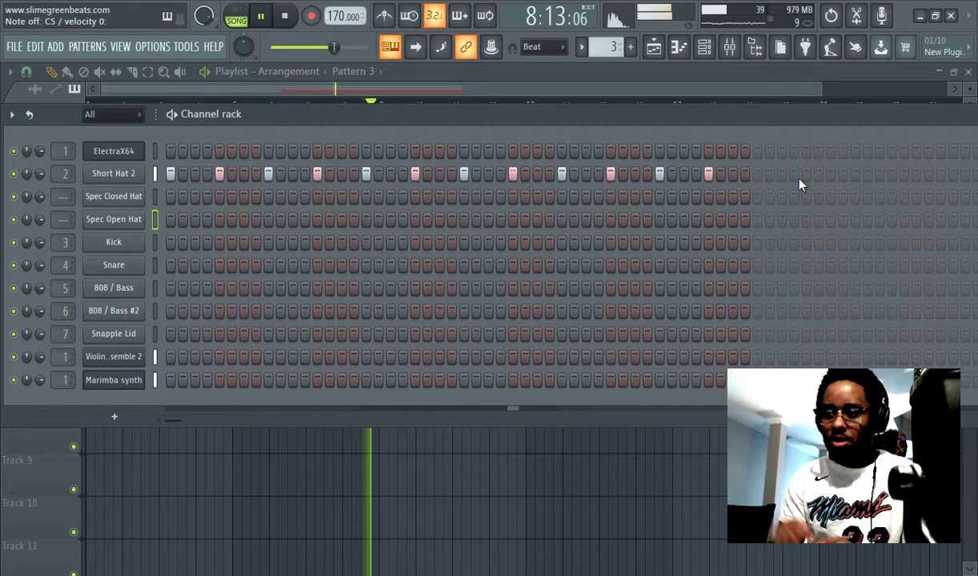
Inspect Spec Open Hat's envelope settings, then record an open hat note with the Z key
left_click(114, 219)
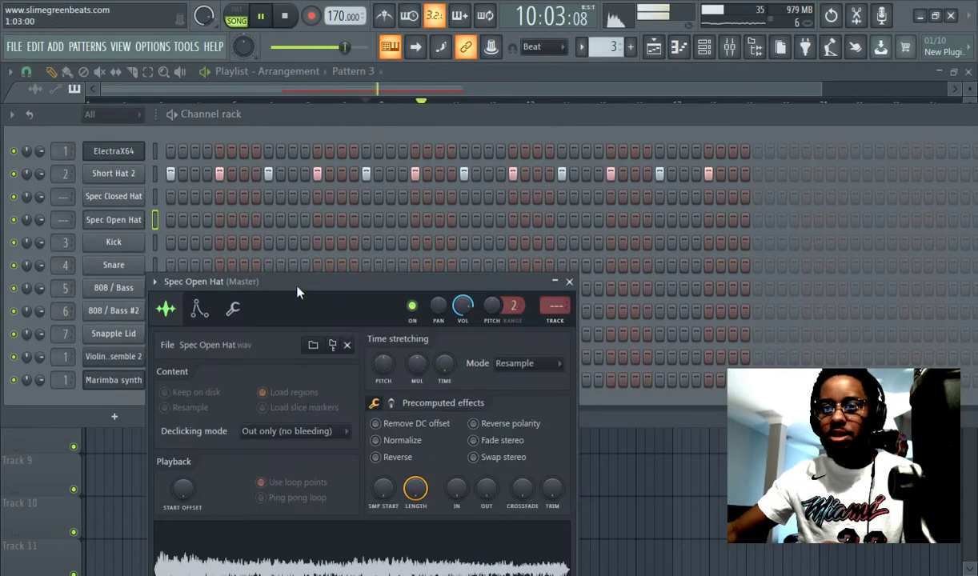
left_click_drag(345, 283, 350, 176)
left_click(210, 206)
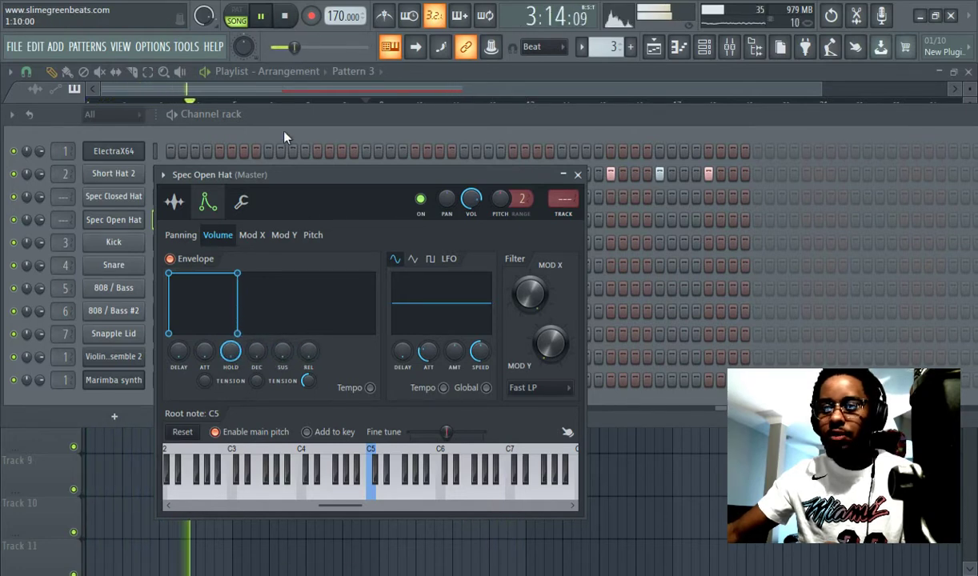
key("Escape")
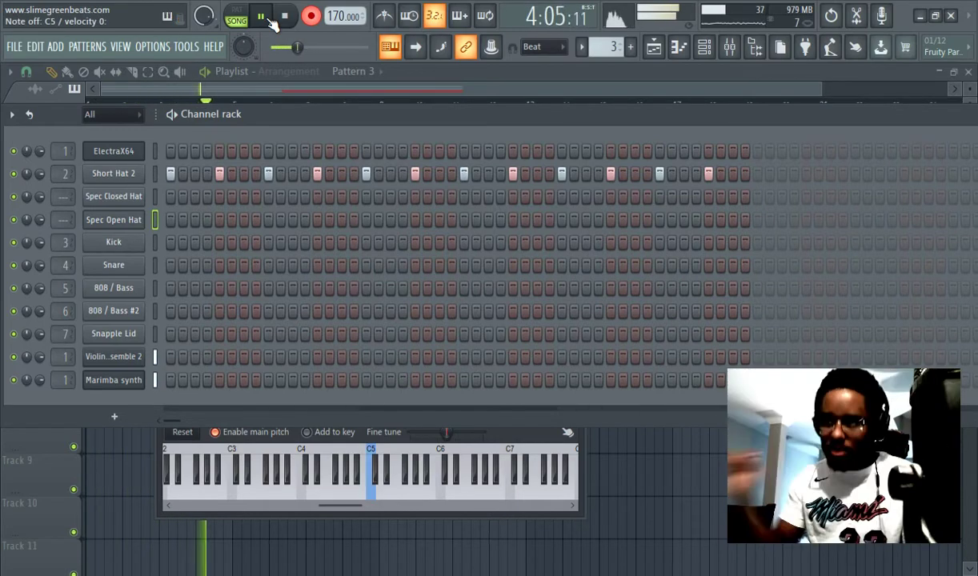
key("z")
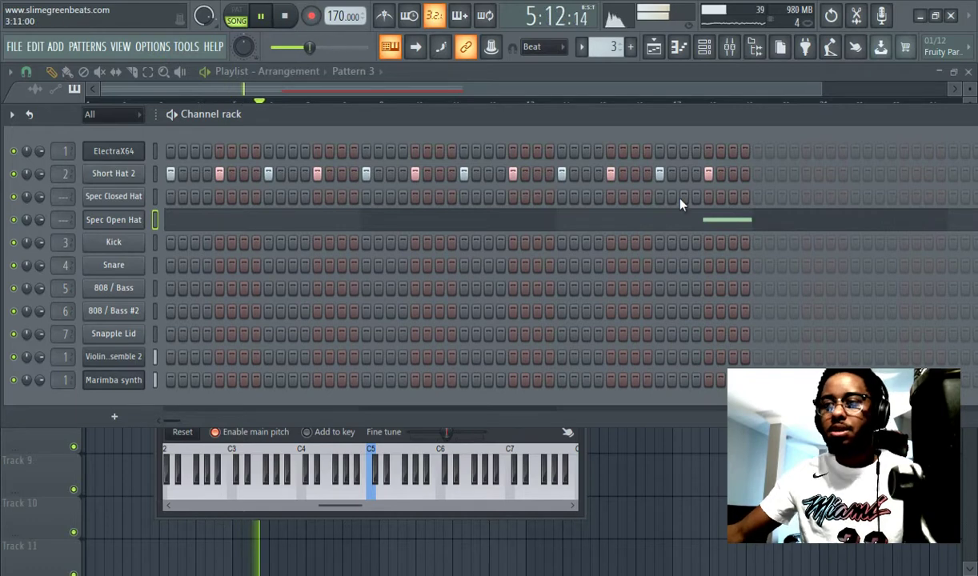
Continue the every-fourth-step Short Hat 2 hits through the later steps to the grid end
left_click(758, 174)
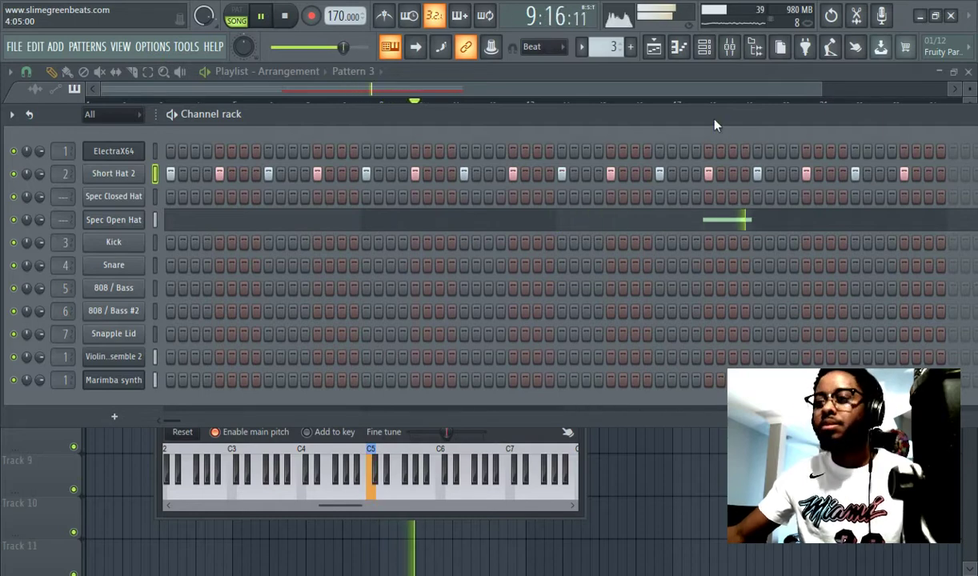
left_click_drag(708, 122, 403, 127)
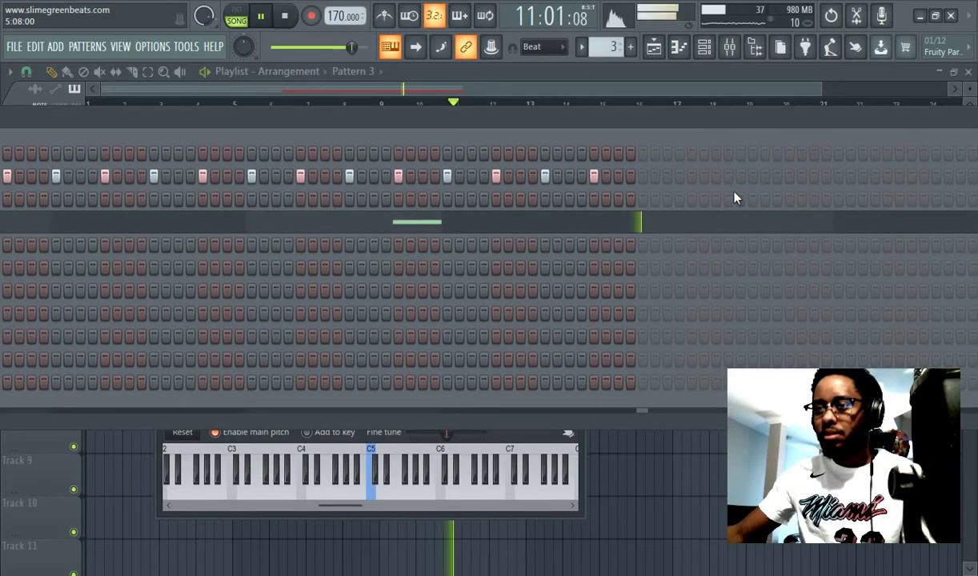
left_click(643, 176)
left_click(691, 176)
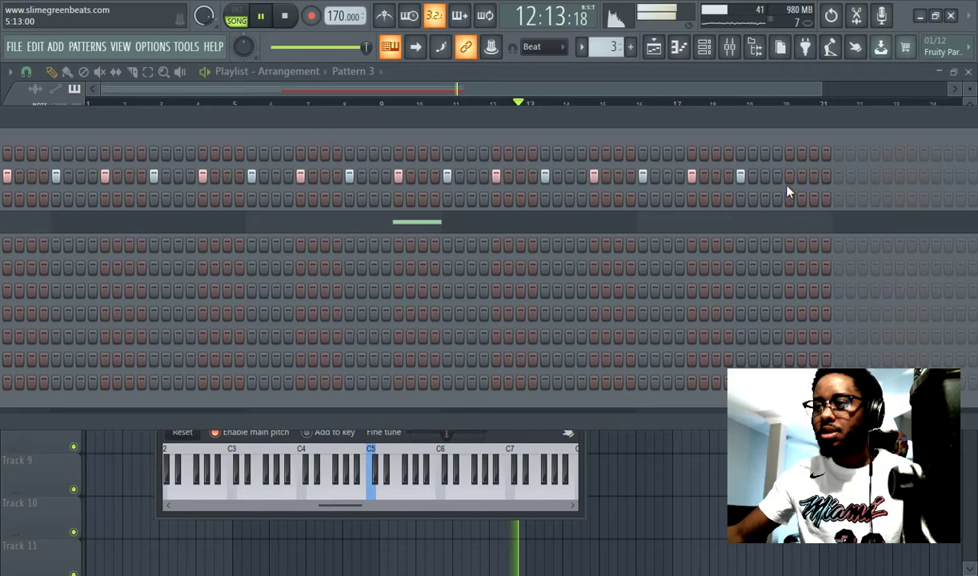
left_click(839, 177)
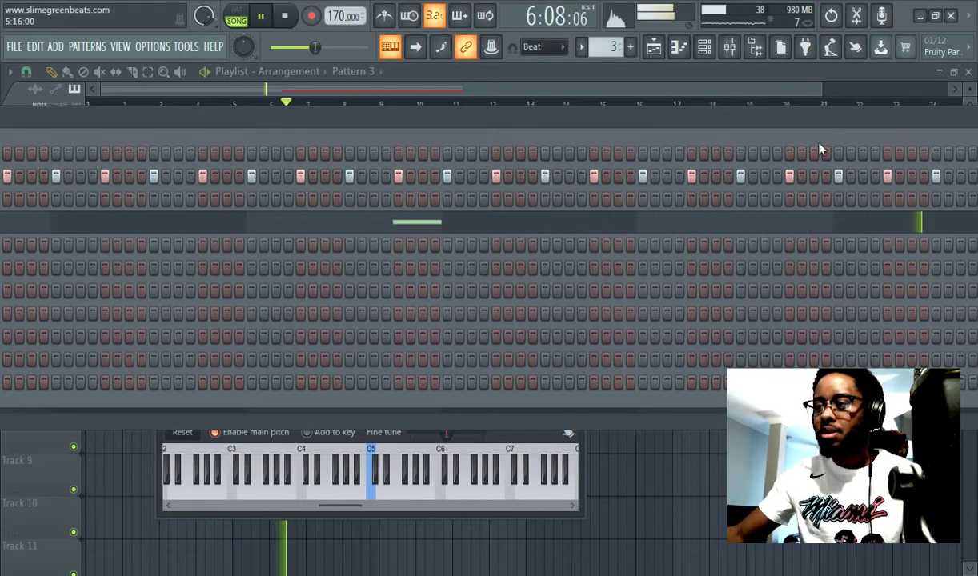
left_click_drag(737, 135, 762, 166)
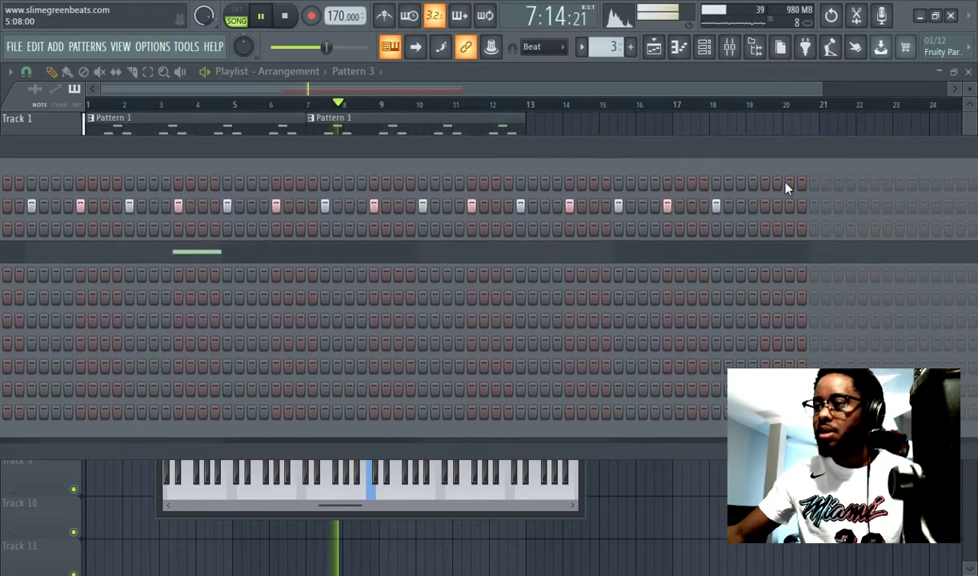
left_click_drag(418, 160, 815, 158)
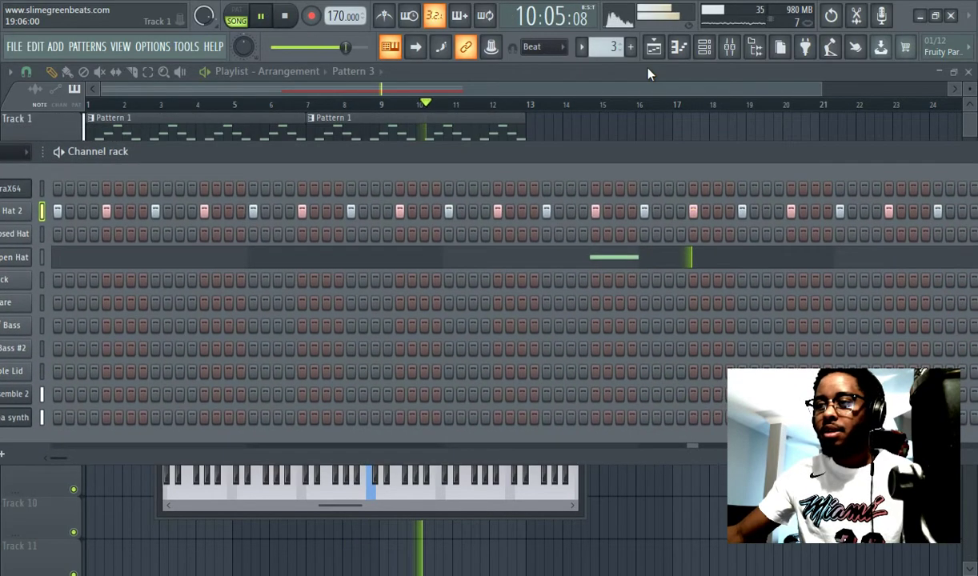
Reopen the browser, review Filth Vol. 2's HATS & PERC list, then collapse both Beat Butcha packs
left_click(759, 51)
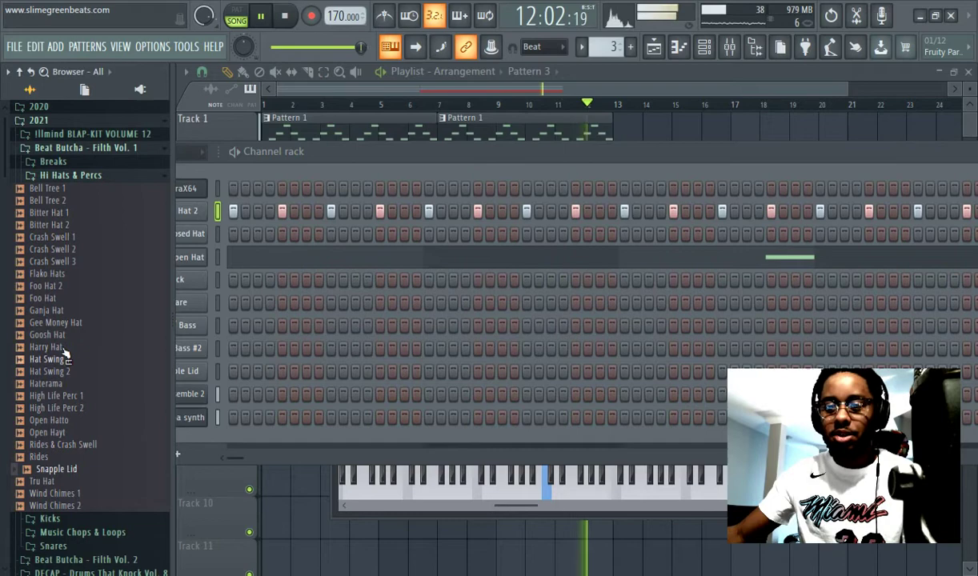
left_click(64, 178)
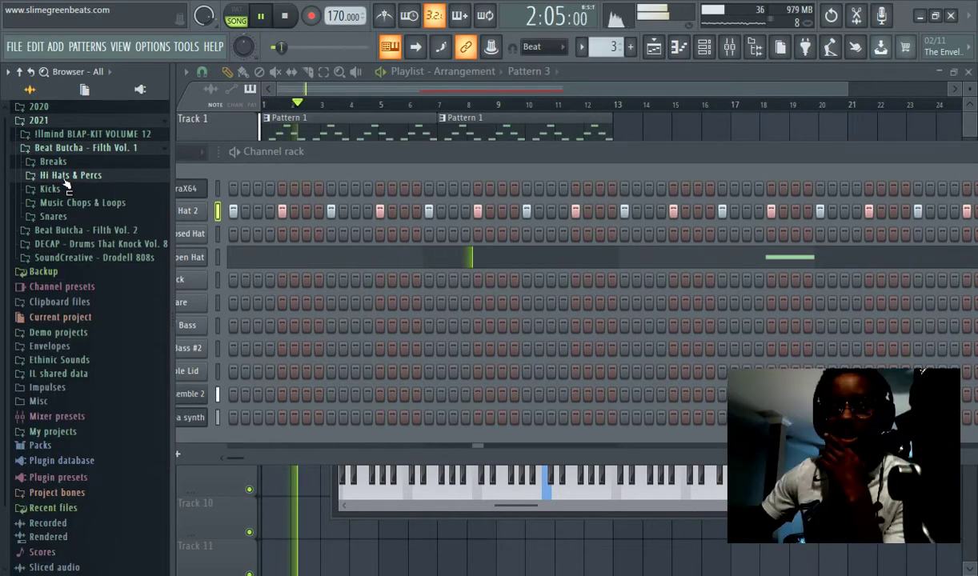
left_click(95, 232)
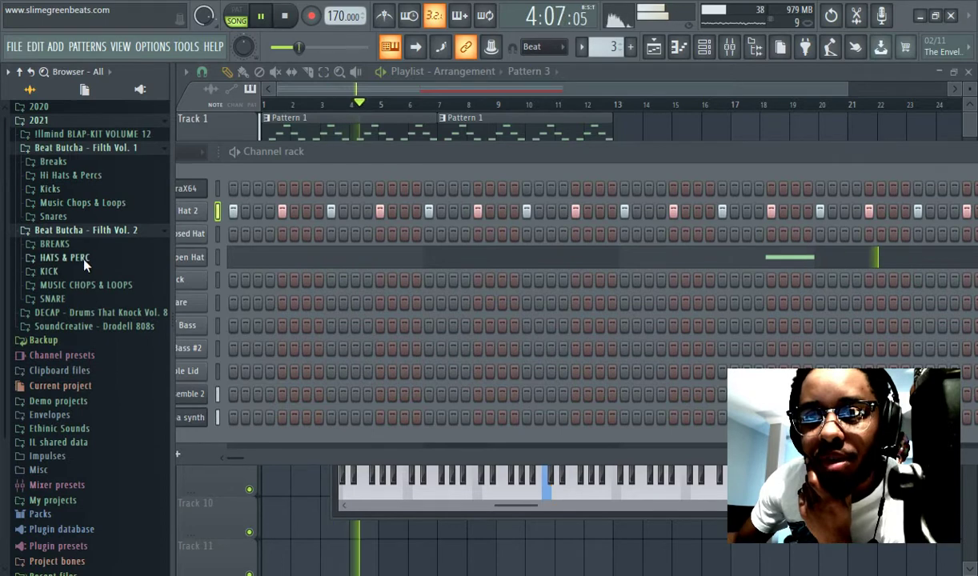
left_click(85, 261)
scroll(87, 320, "down", 3)
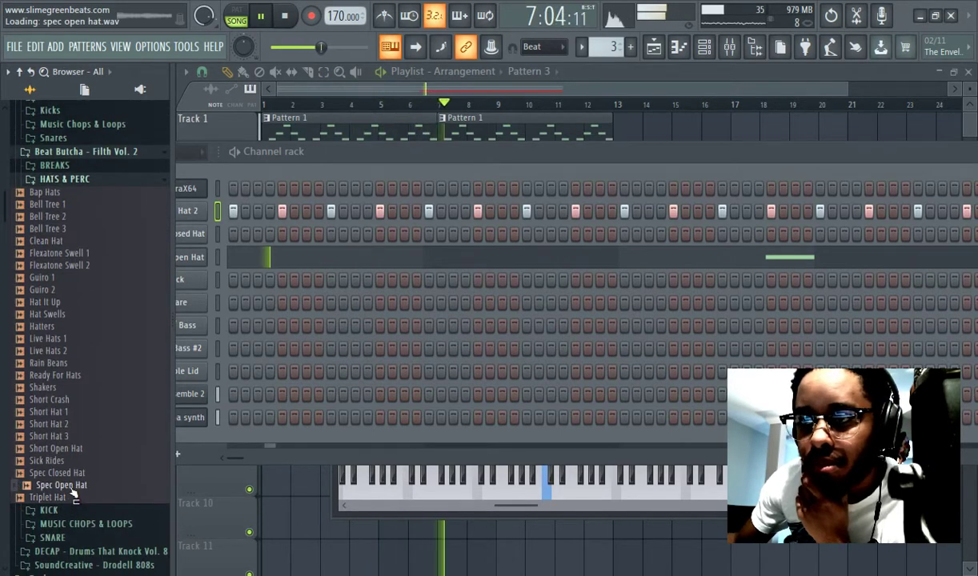
scroll(84, 354, "up", 3)
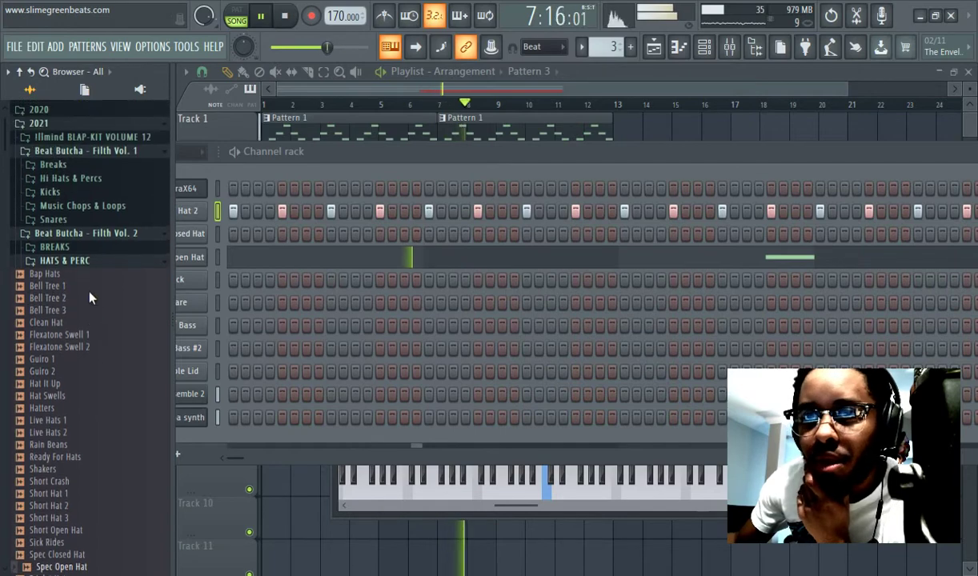
left_click(71, 149)
left_click(81, 189)
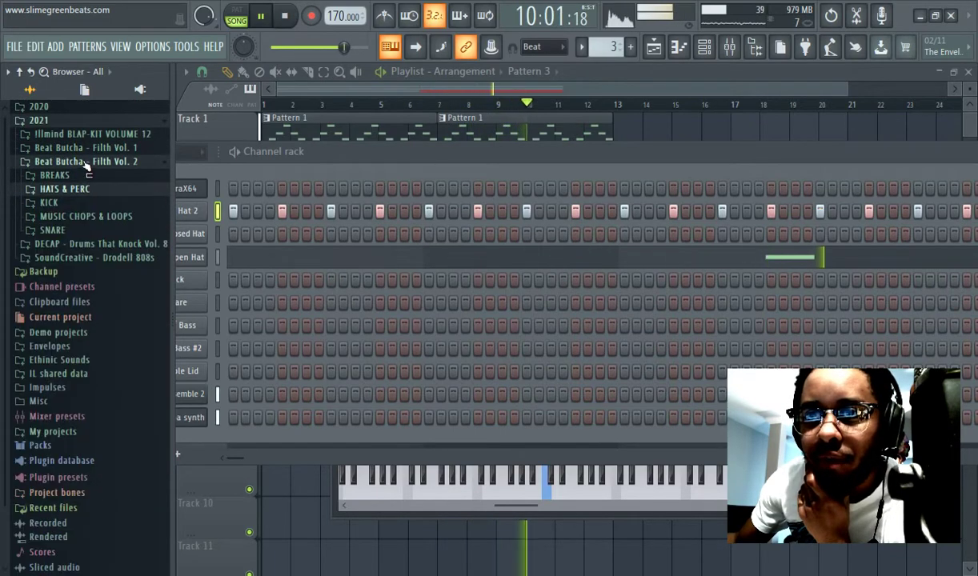
left_click(85, 161)
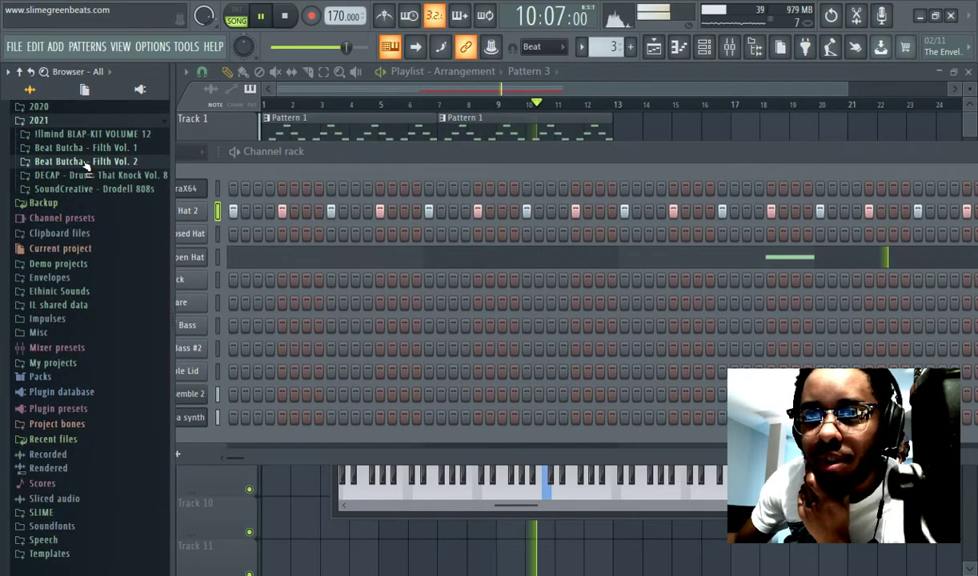
Load VT_OHiHat from Packs > Legacy > Drums > Vintage onto the Spec Open Hat channel
left_click(81, 377)
left_click(72, 376)
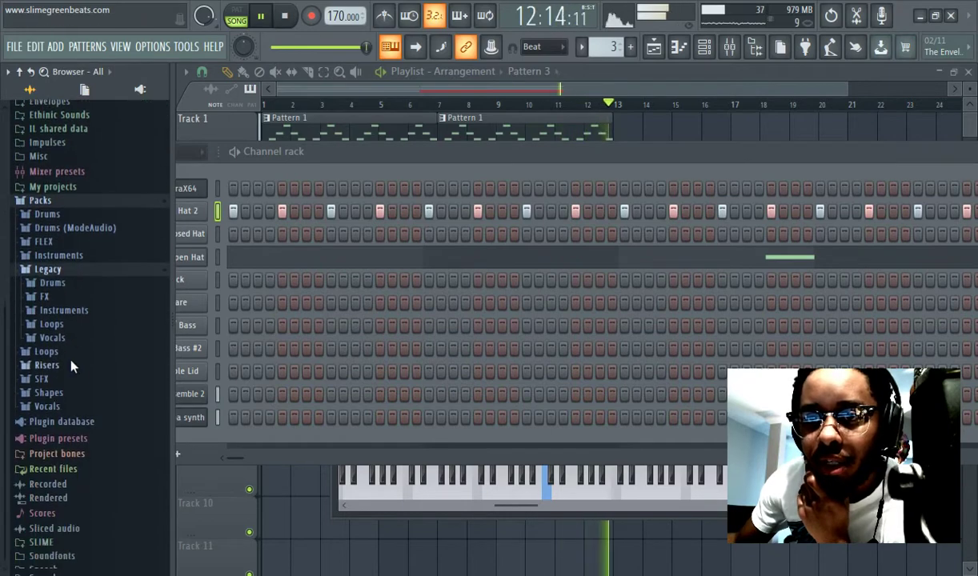
left_click(53, 270)
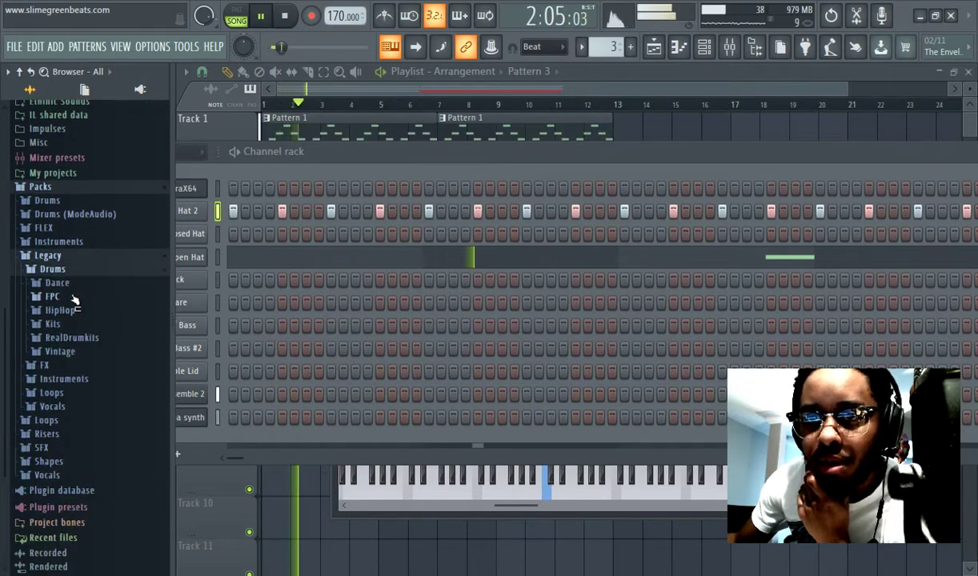
left_click(60, 352)
scroll(76, 368, "up", 2)
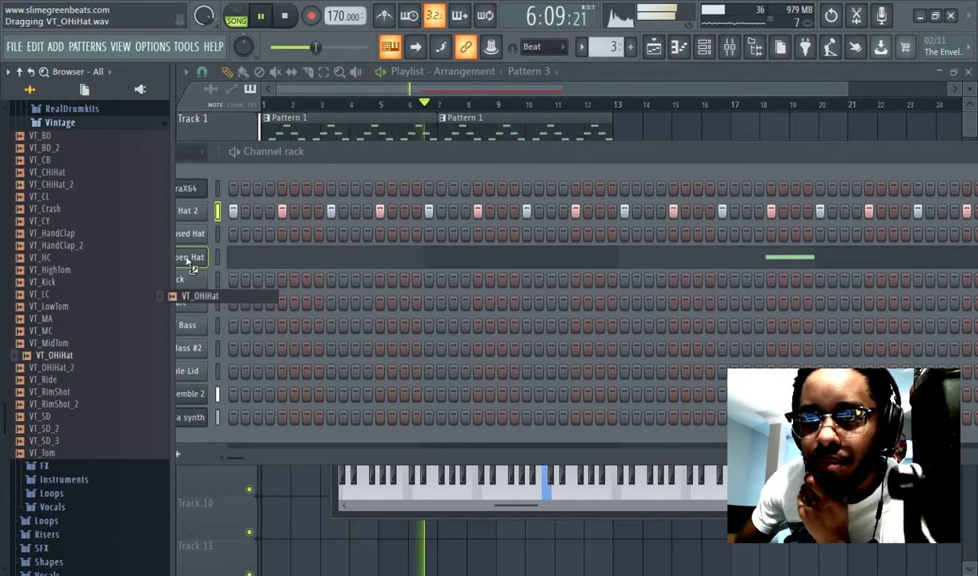
left_click_drag(187, 259, 188, 258)
scroll(80, 239, "up", 6)
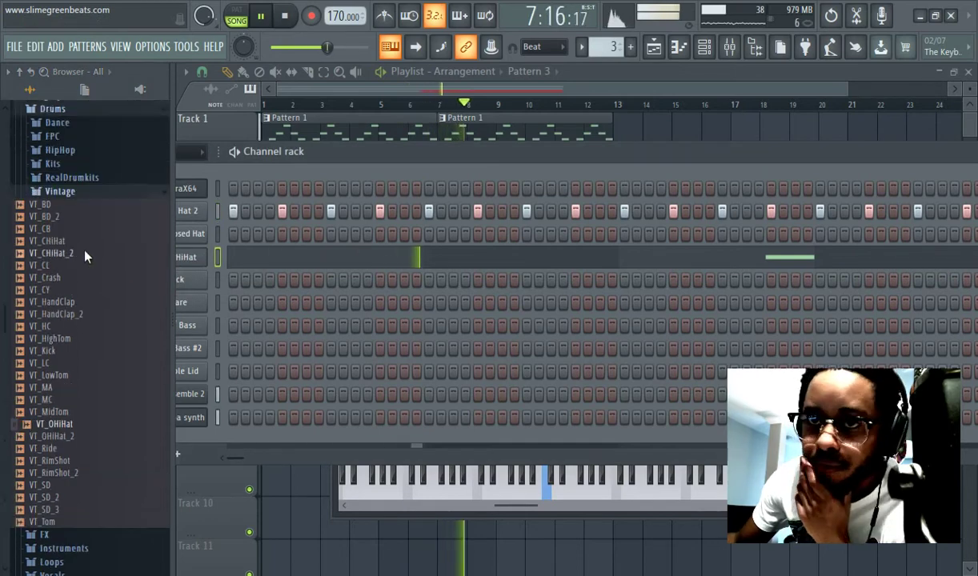
left_click(80, 251)
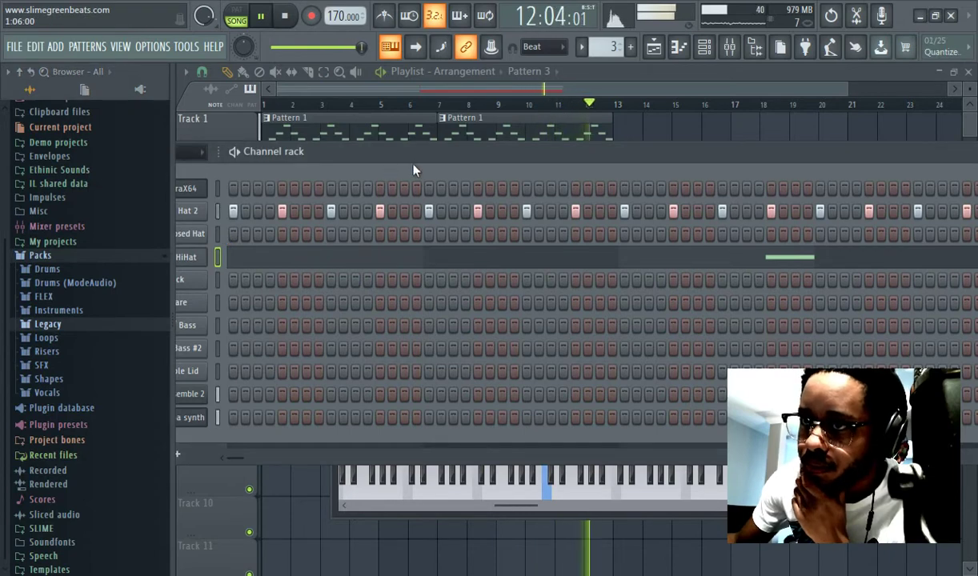
Lower the VT_OHiHat channel volume to 70% and collapse the Packs folders
left_click_drag(445, 163, 522, 166)
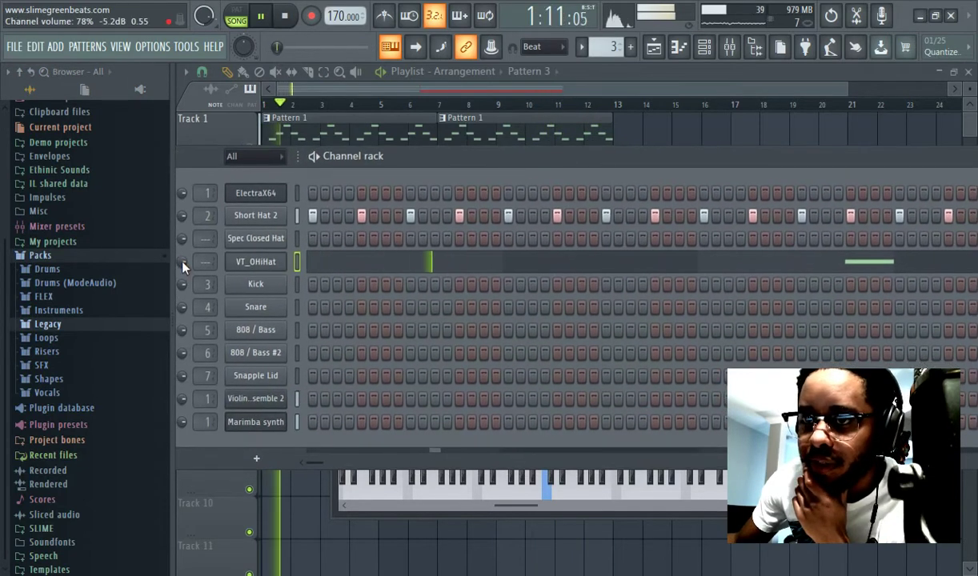
left_click_drag(183, 267, 183, 277)
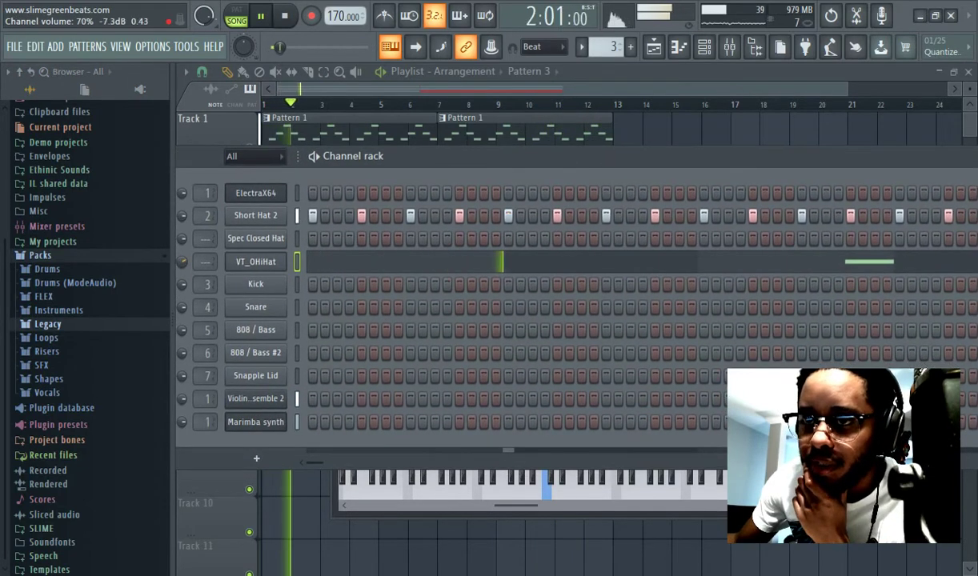
left_click(76, 269)
left_click(72, 271)
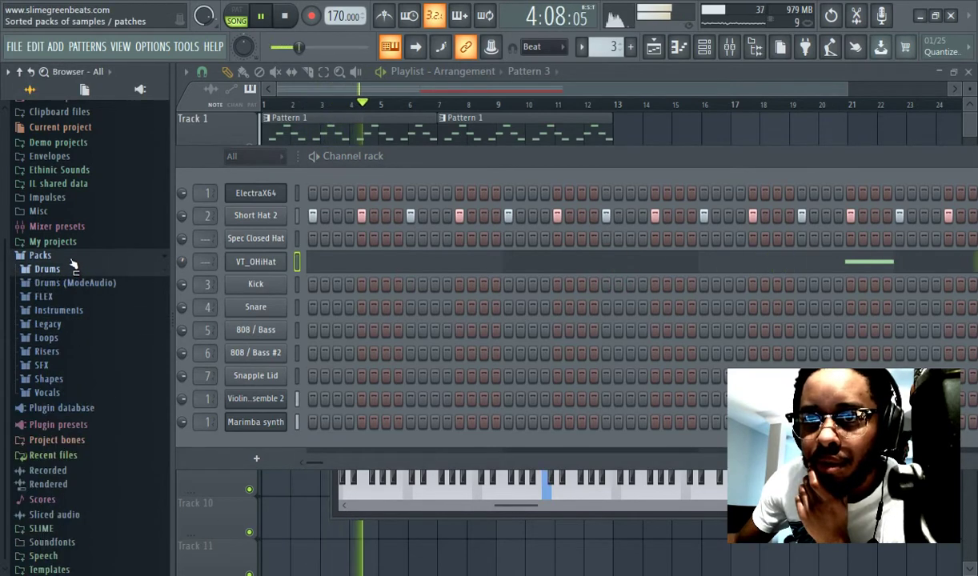
left_click(72, 260)
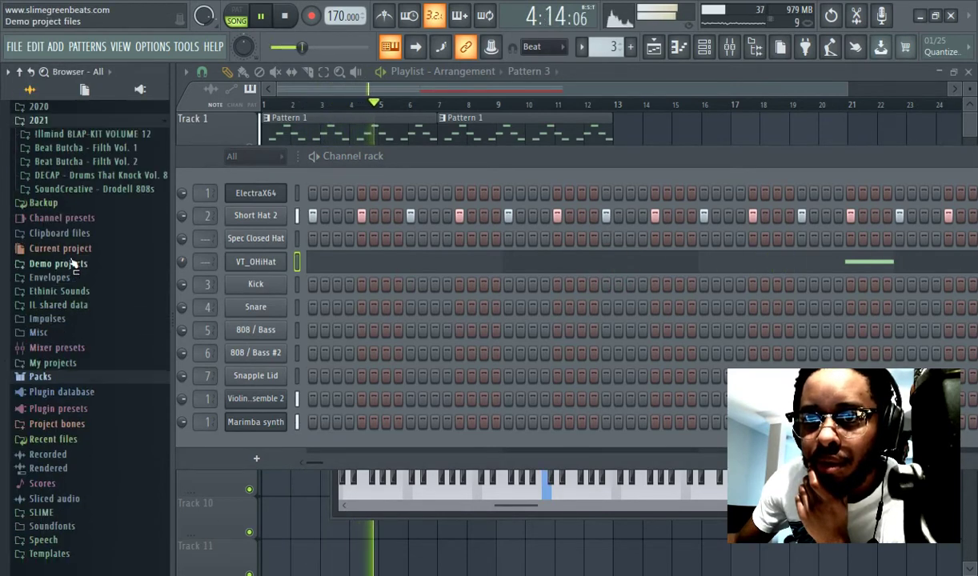
Load OPENHAT_GOTO2 from Illmind BLAP-KIT Volume 12 onto the VT_OHiHat channel, then close the channel rack
left_click(96, 135)
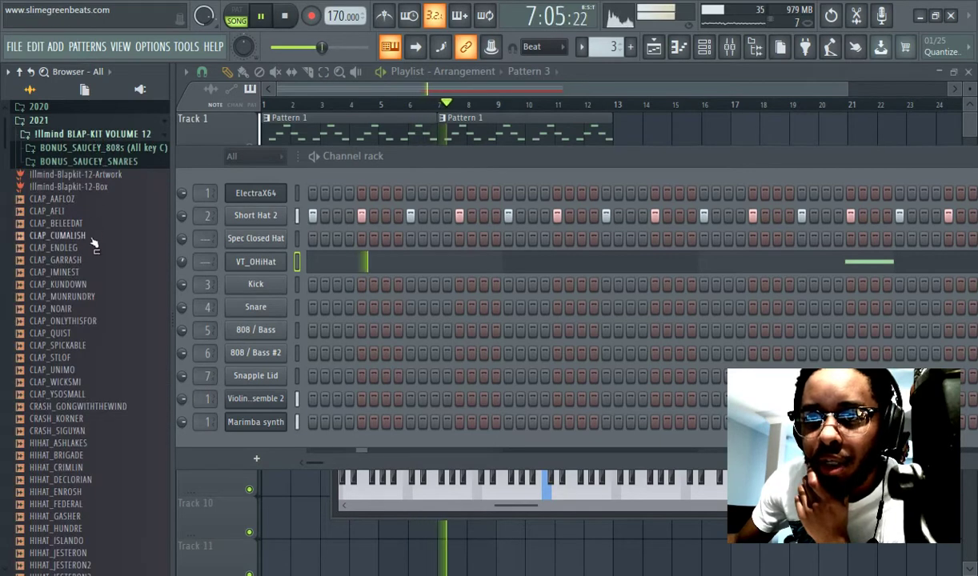
scroll(97, 263, "down", 20)
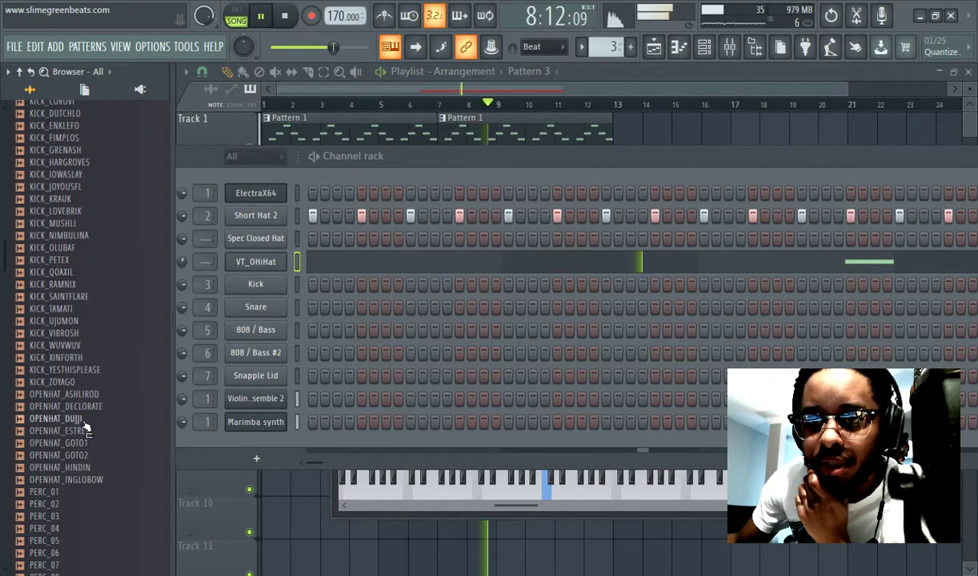
left_click(84, 420)
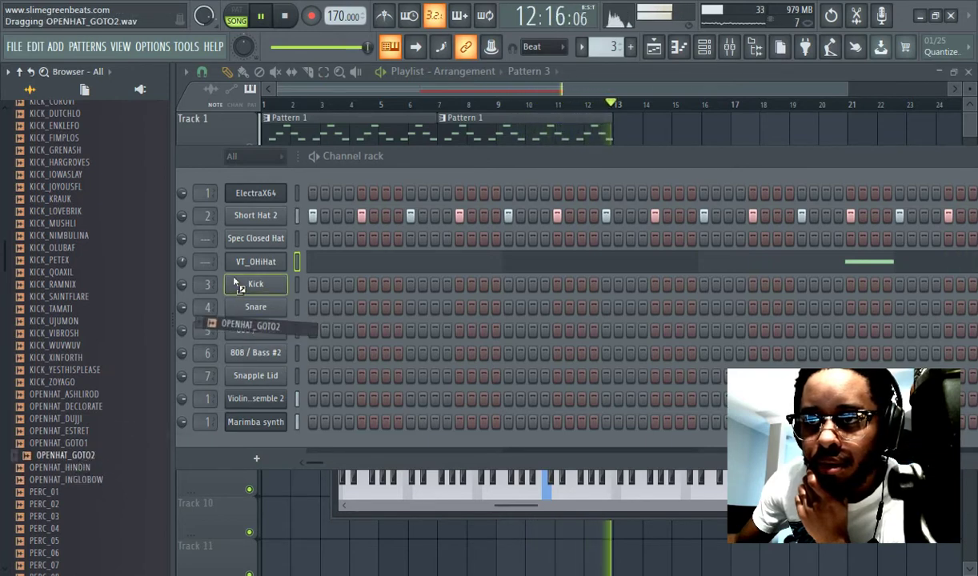
left_click_drag(250, 274, 251, 266)
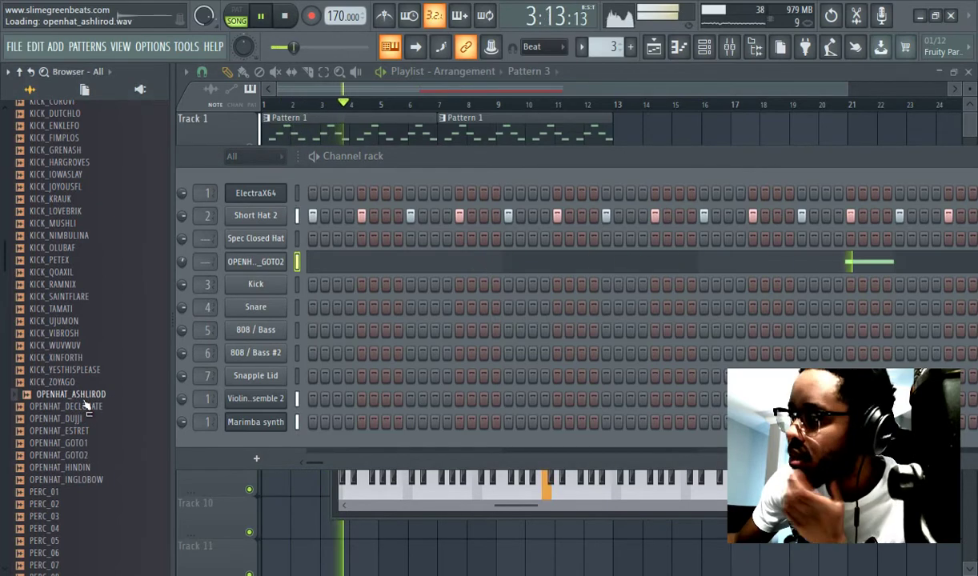
left_click(296, 91)
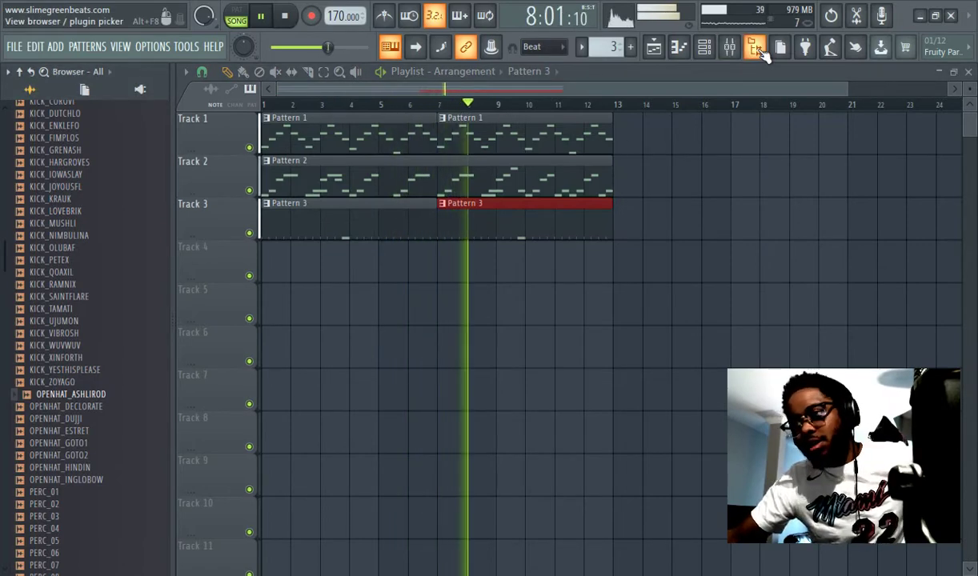
Navigate the browser to Packs > Legacy > Drums > Vintage
left_click(757, 48)
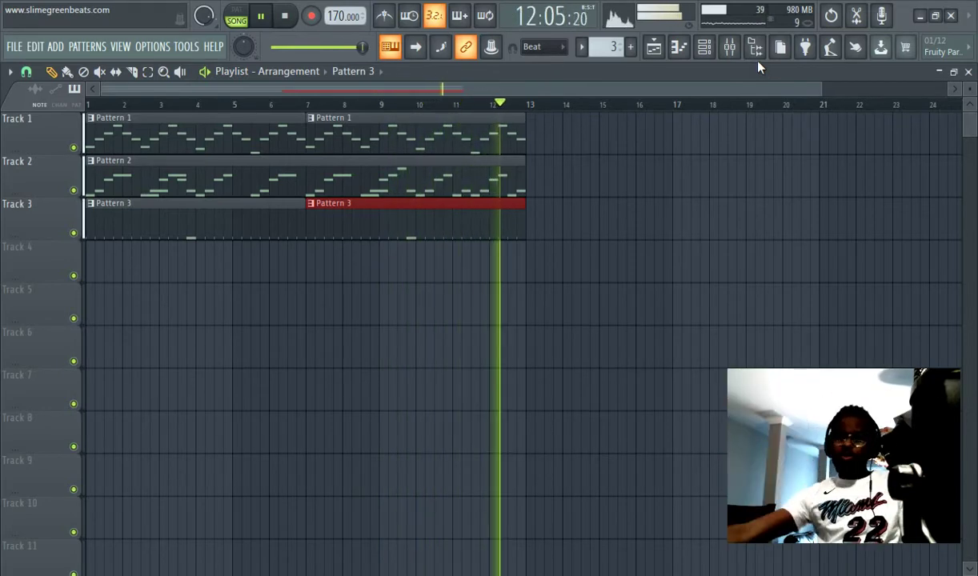
left_click(705, 46)
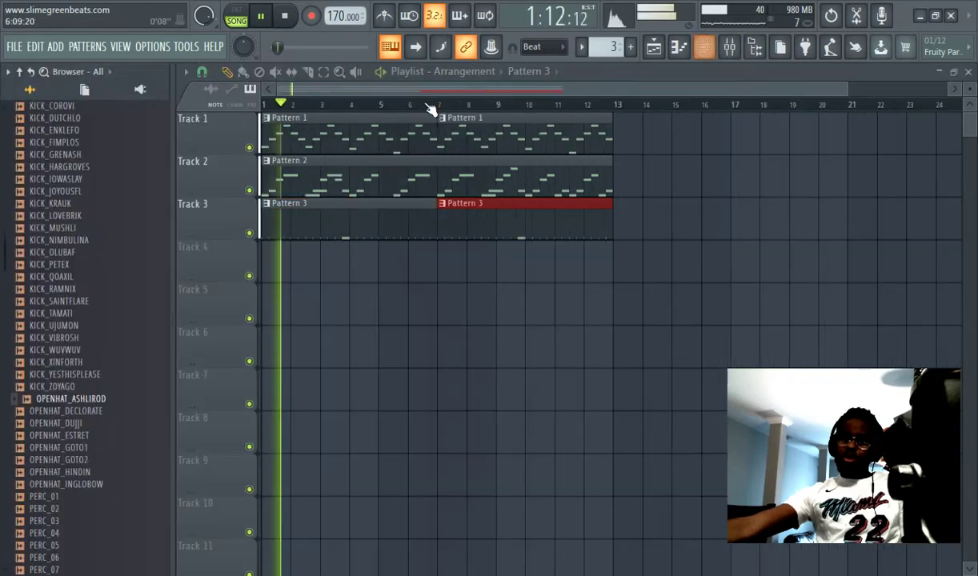
scroll(121, 224, "up", 4)
left_click(10, 72)
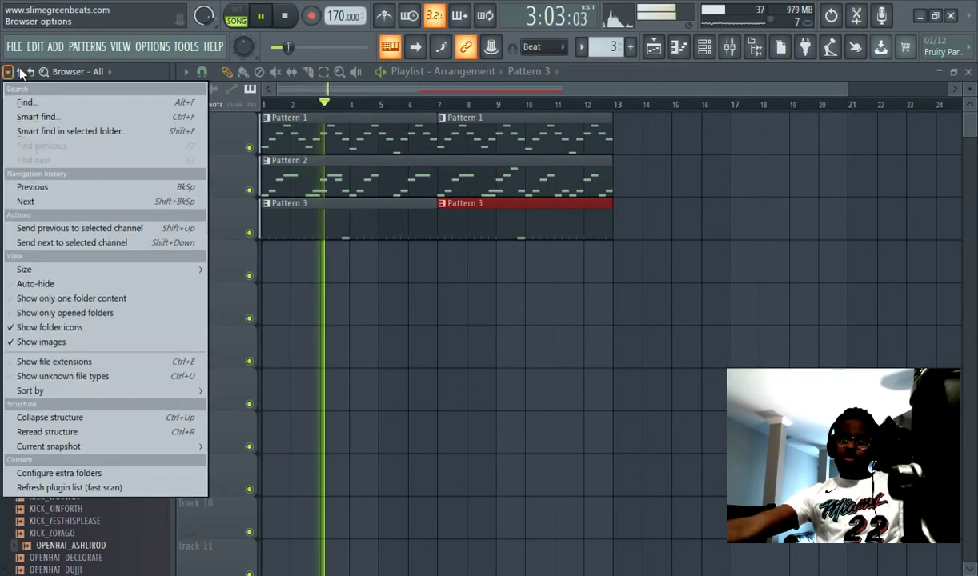
left_click(22, 74)
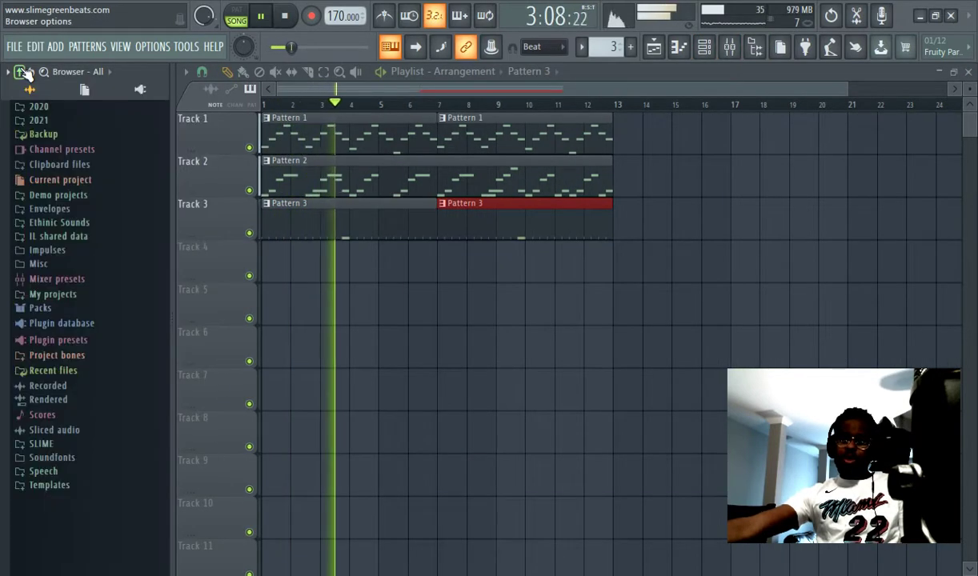
left_click(85, 309)
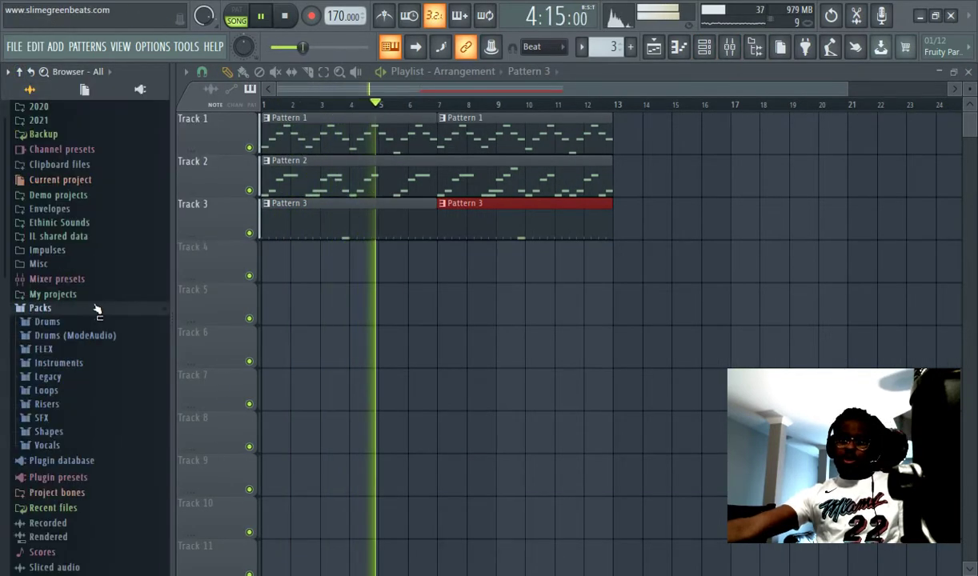
left_click(76, 380)
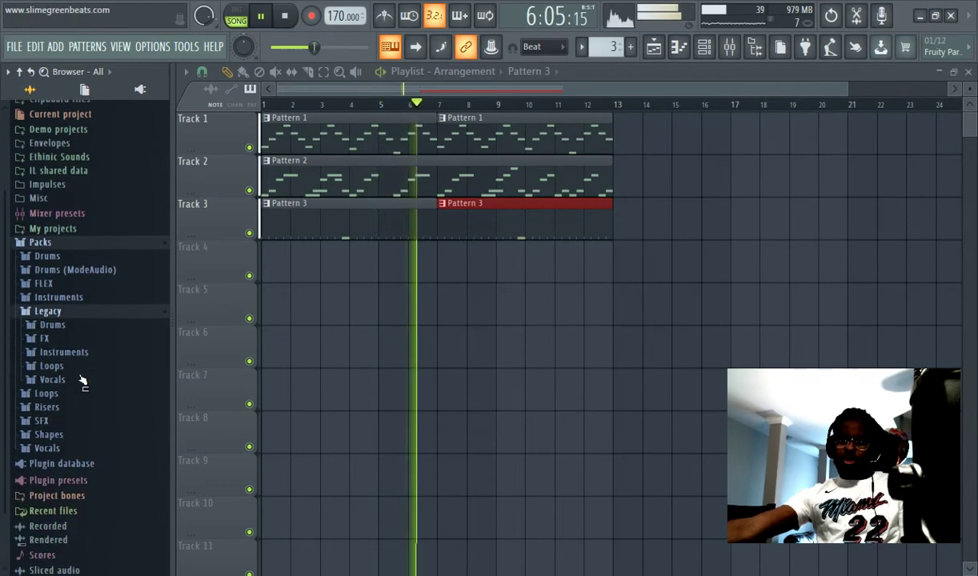
left_click(75, 317)
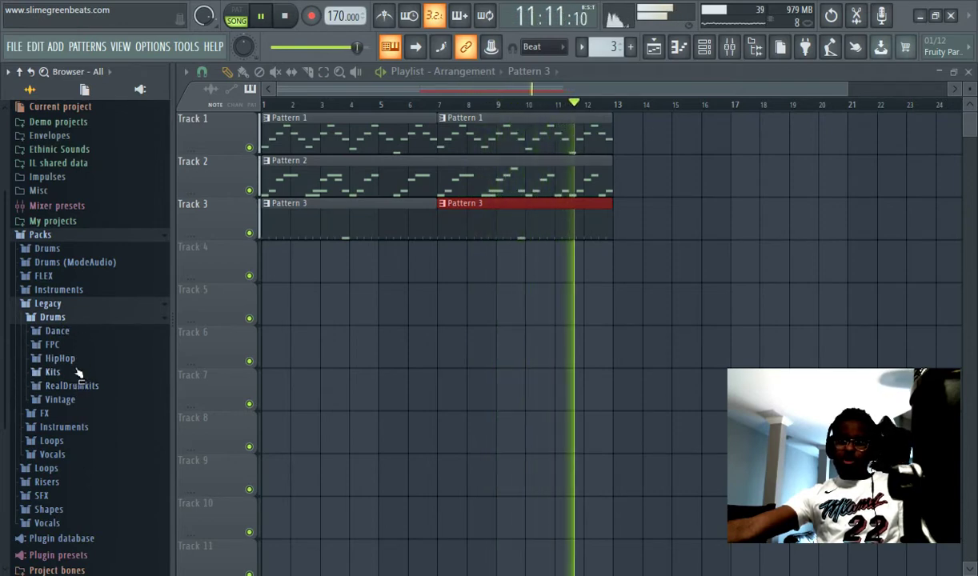
left_click(72, 399)
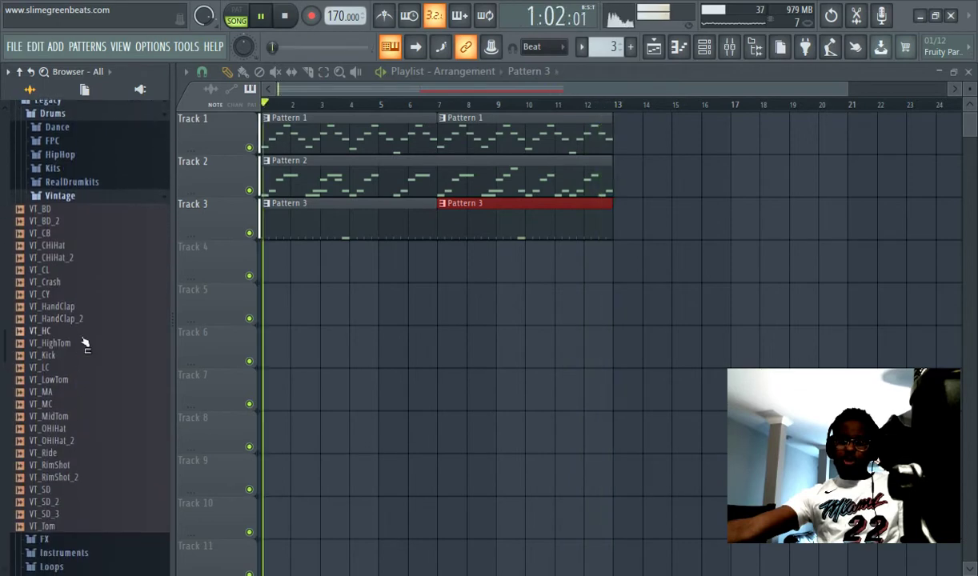
Preview VT_CHiHat, VT_OHiHat and VT_OHiHat_2, then open Pattern 3 in the piano roll
left_click(82, 247)
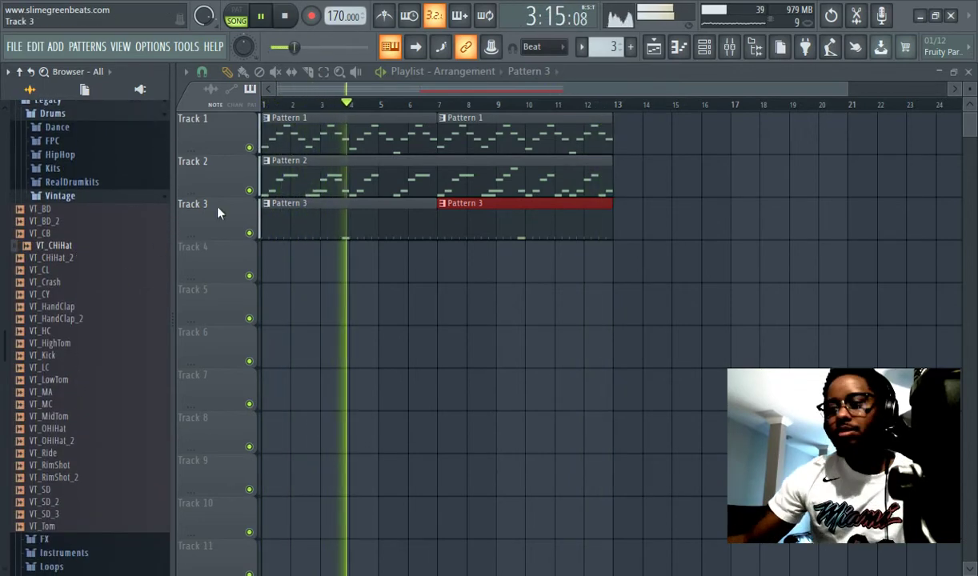
left_click(80, 431)
left_click(76, 441)
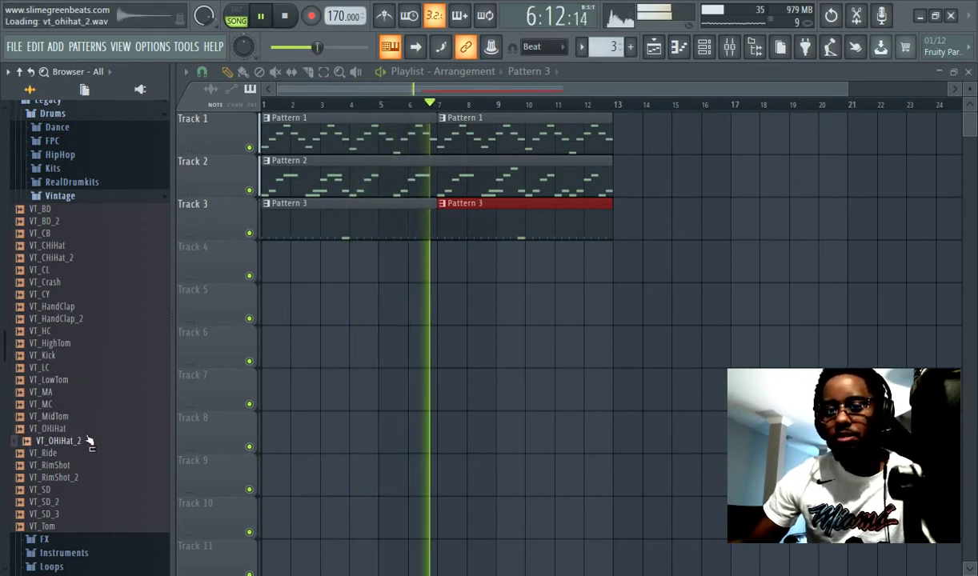
double_click(474, 215)
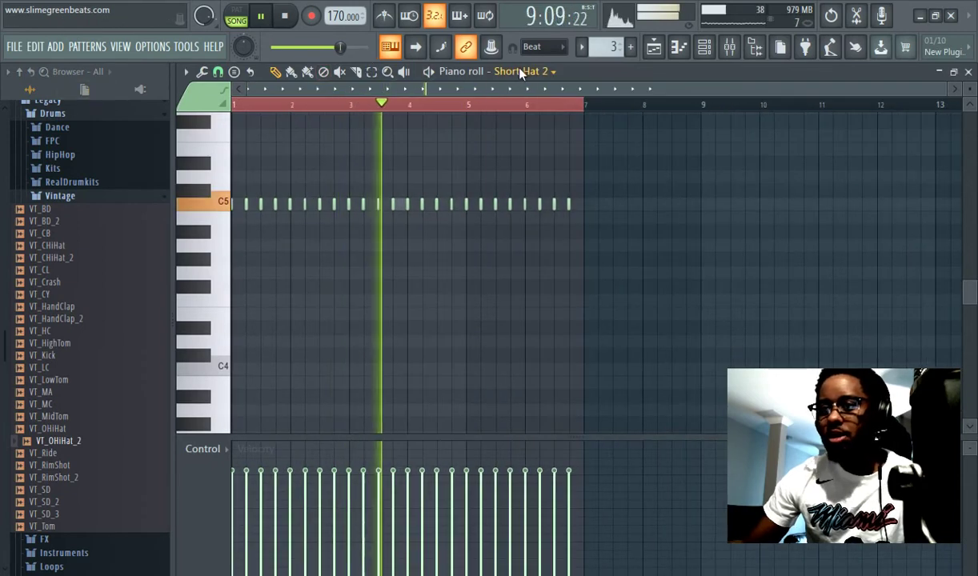
Check the OPENHAT_GOTO2 notes in the piano roll, then switch back to Short Hat 2
left_click(517, 71)
left_click(533, 147)
key("ctrl+a")
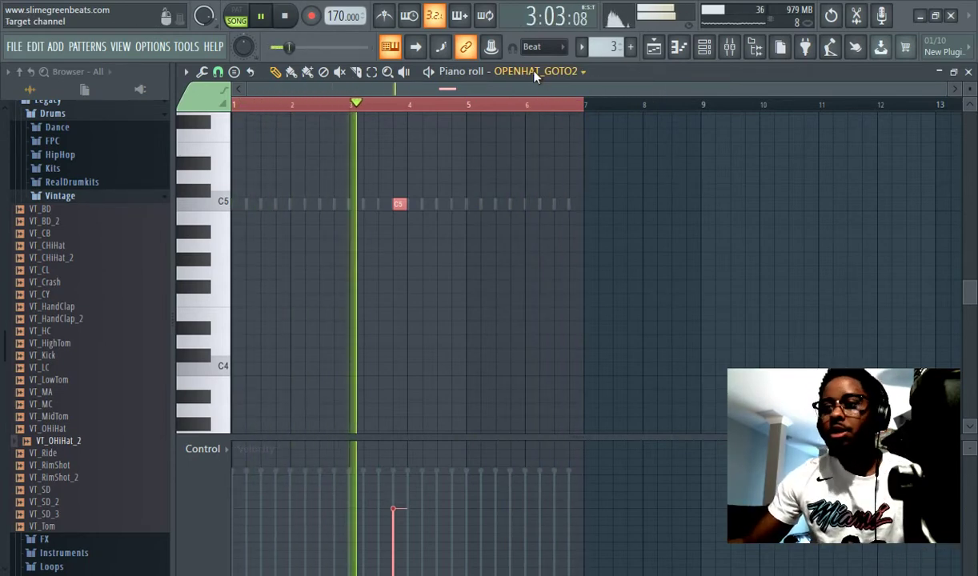
left_click(513, 71)
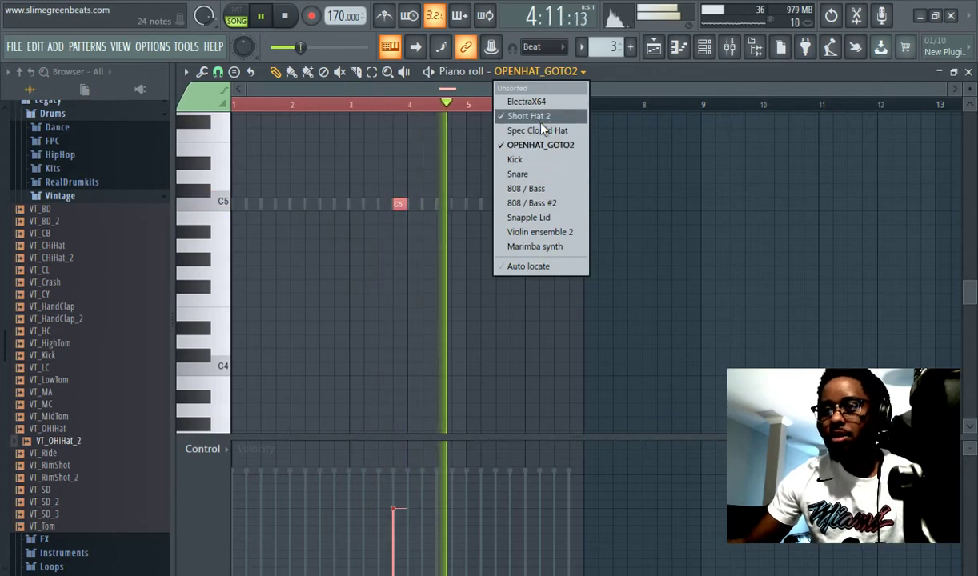
left_click(515, 116)
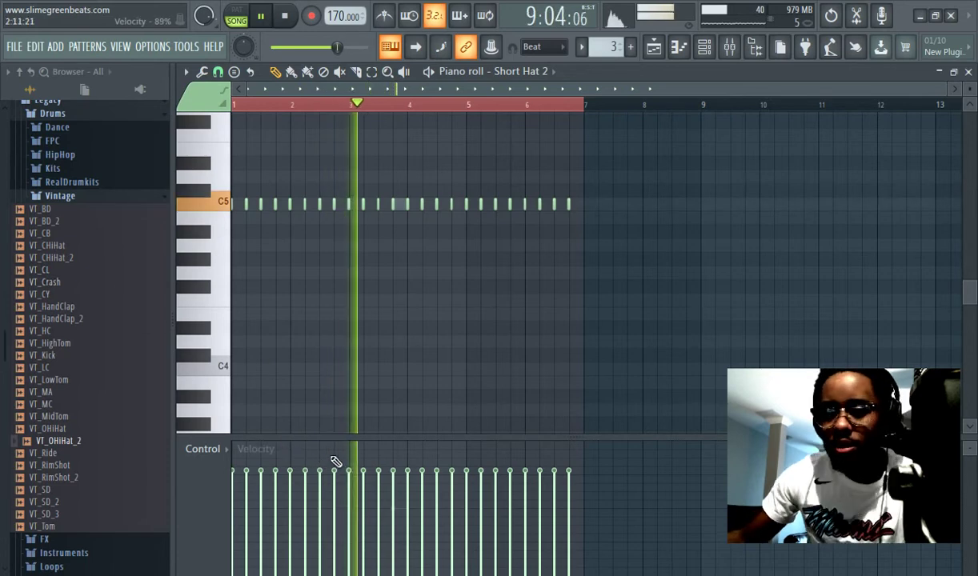
Raise two Short Hat 2 note velocities, one to 98%, and return to the playlist
left_click(305, 467)
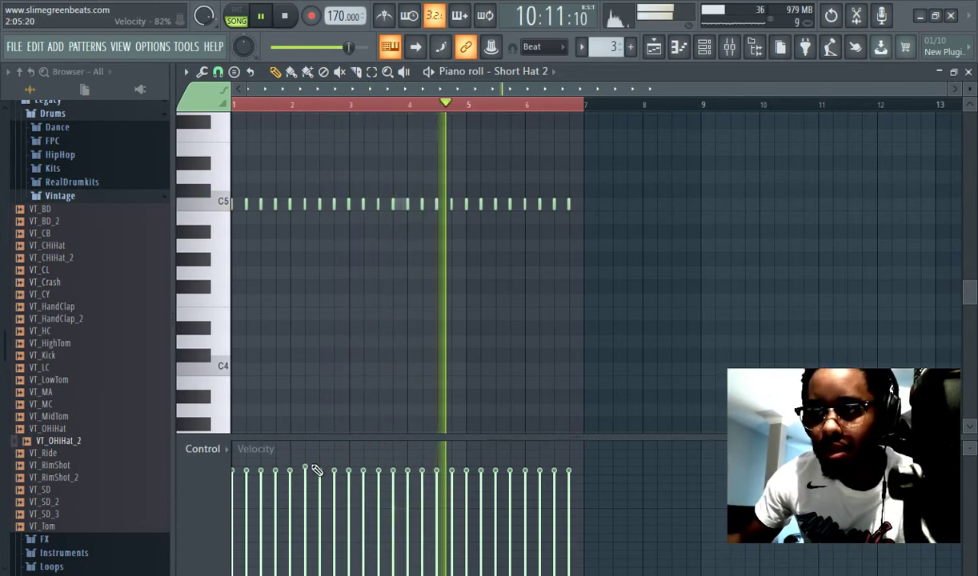
left_click(393, 469)
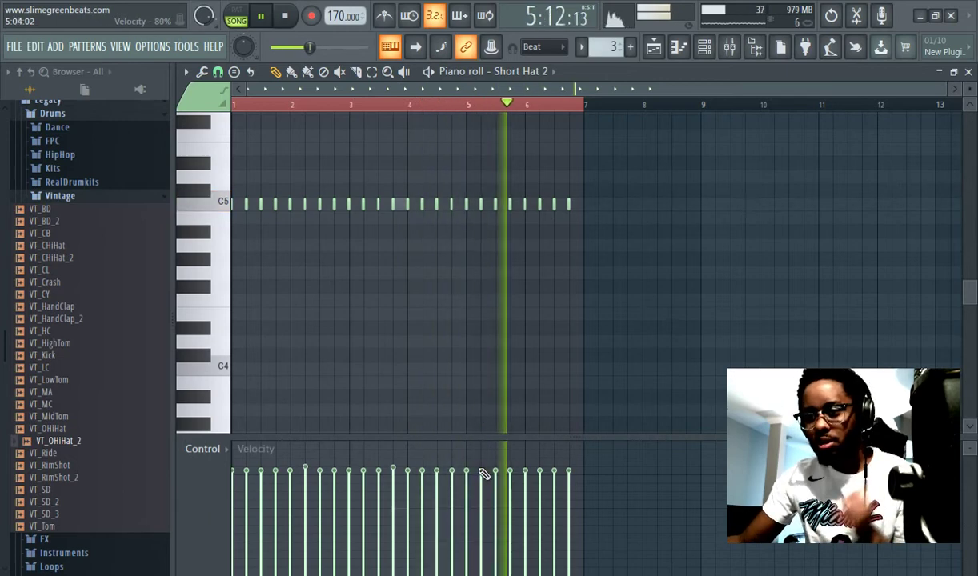
left_click(656, 48)
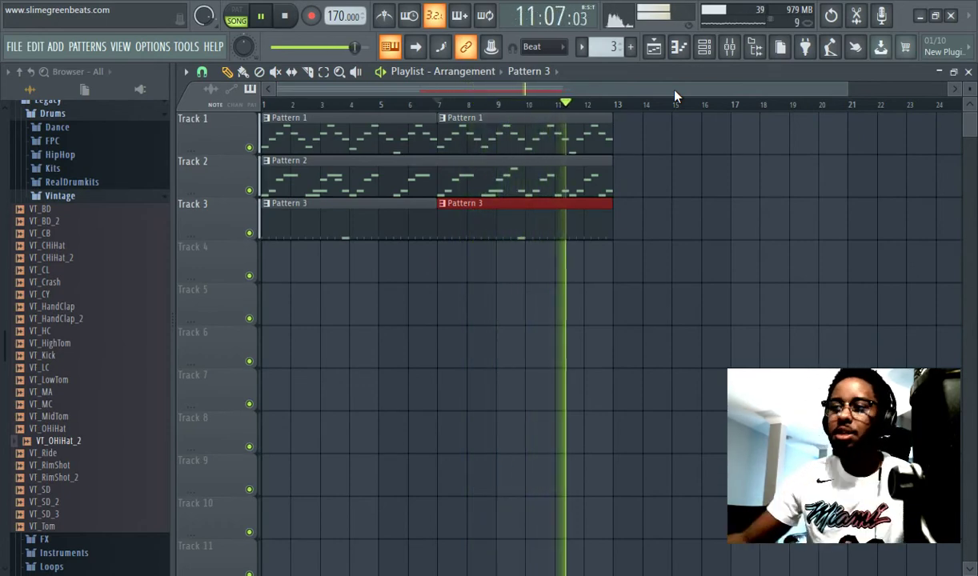
Bring back the channel rack with Pattern 3's Short Hat 2 hits and hide the sample browser
left_click(704, 46)
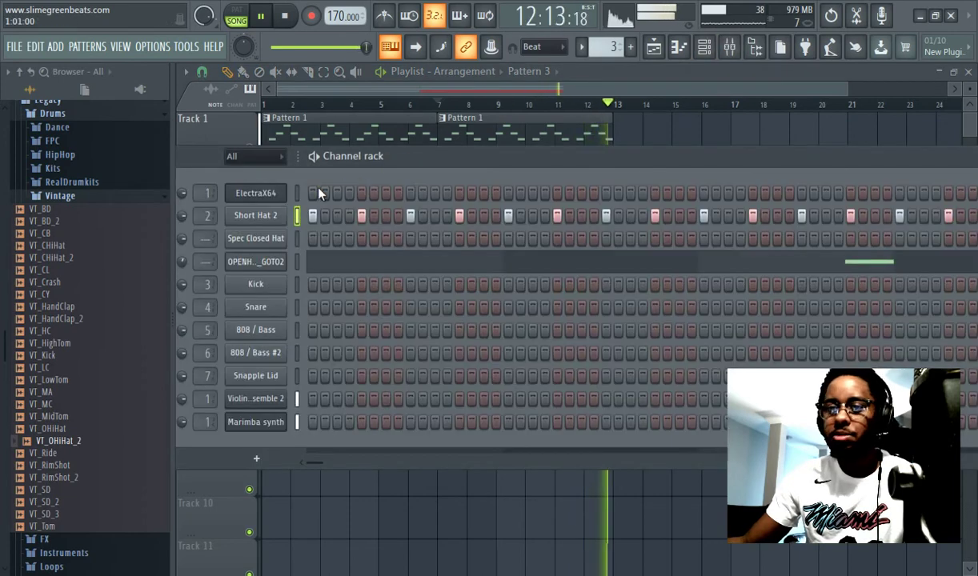
right_click(282, 215)
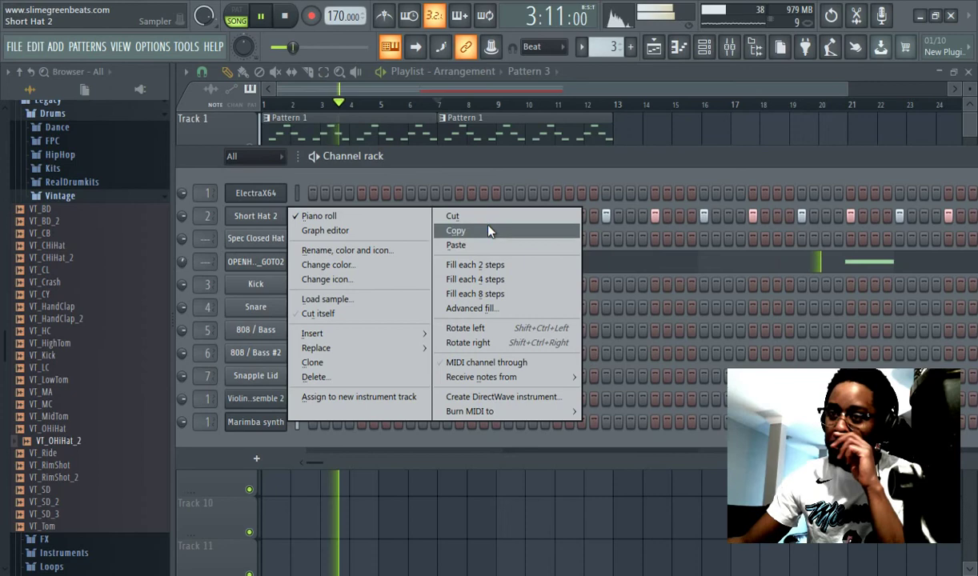
left_click(477, 178)
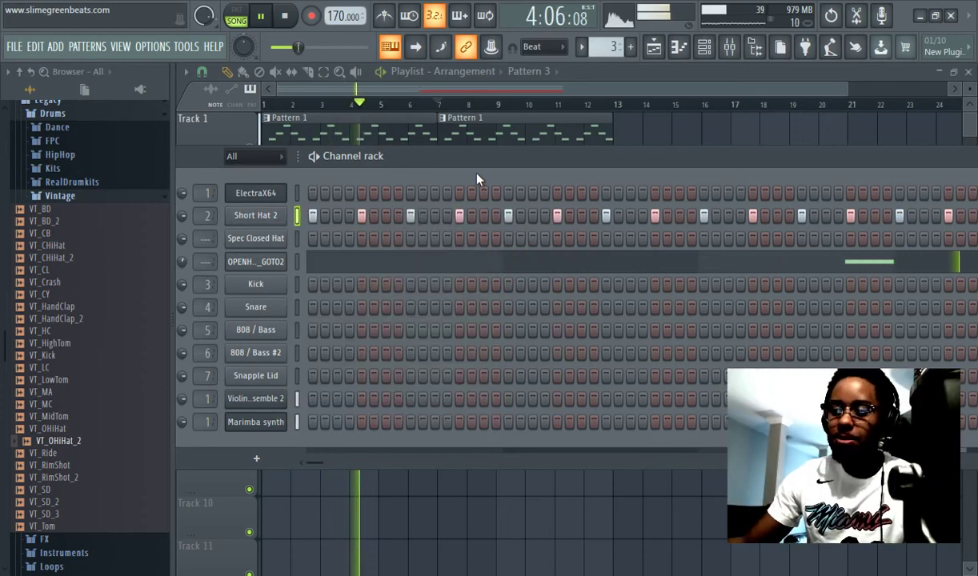
left_click(754, 53)
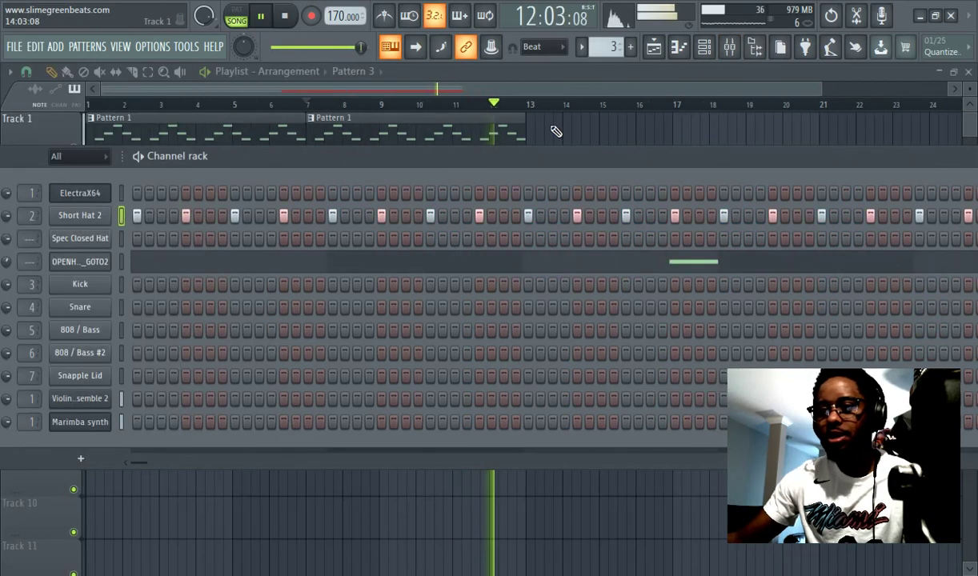